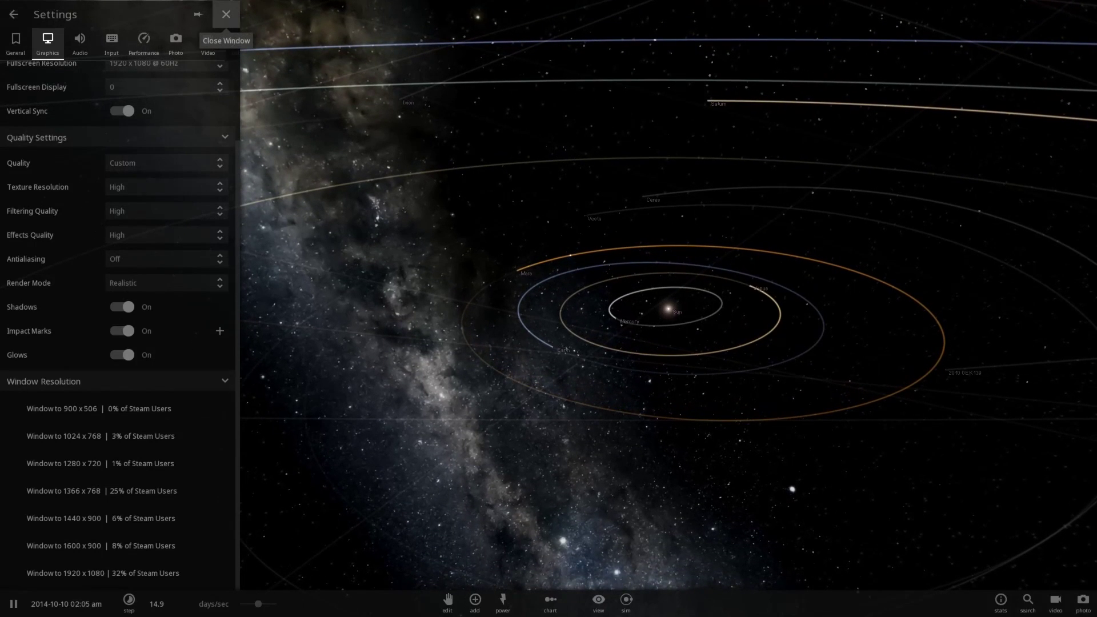
- Close the settings and open the saved simulation "Earth and Sun 1 AU" from My Sims
left_click(225, 15)
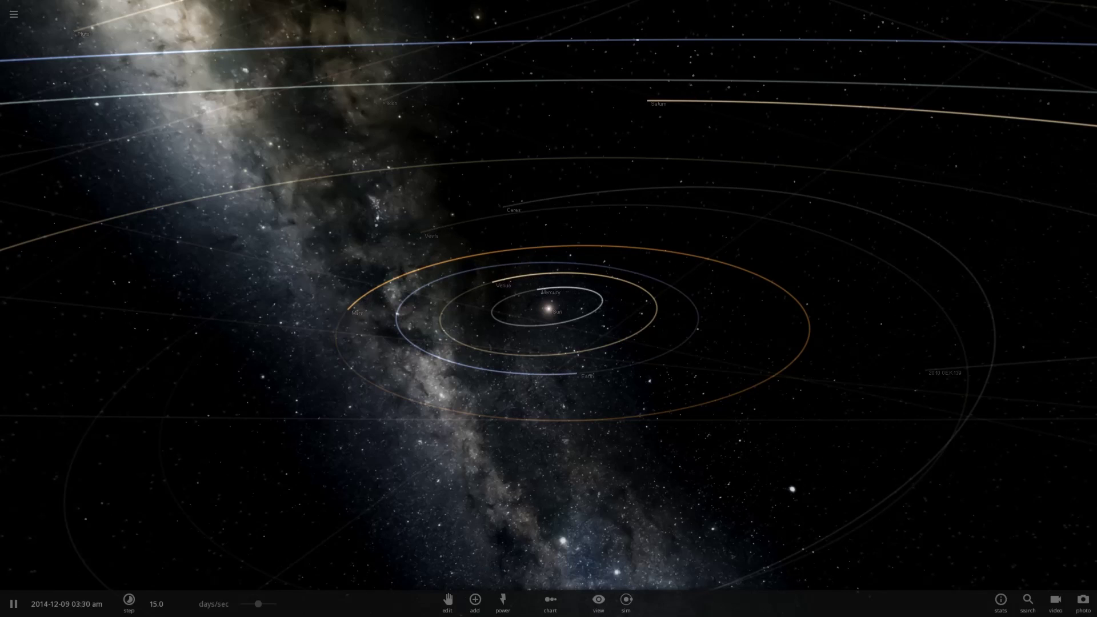
mouse_move(571, 67)
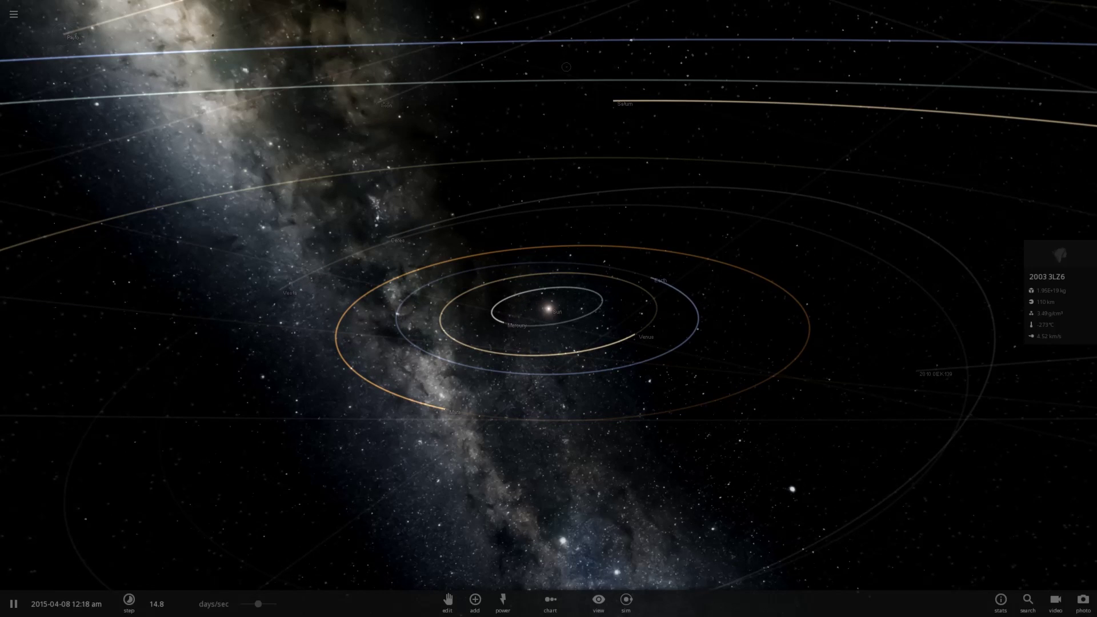
left_click(14, 14)
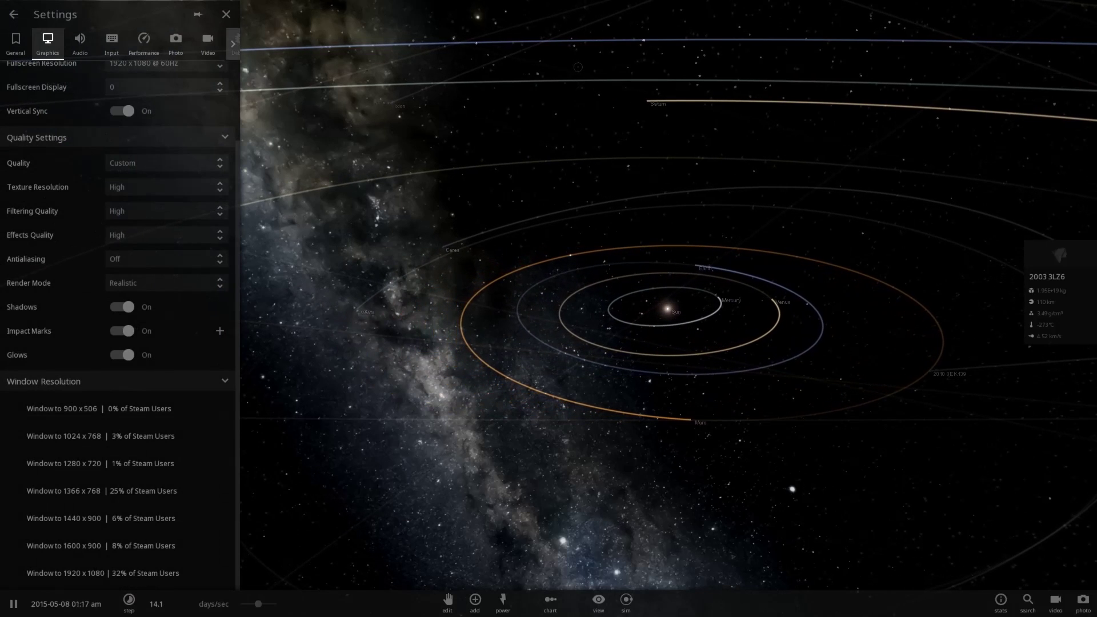
left_click(14, 14)
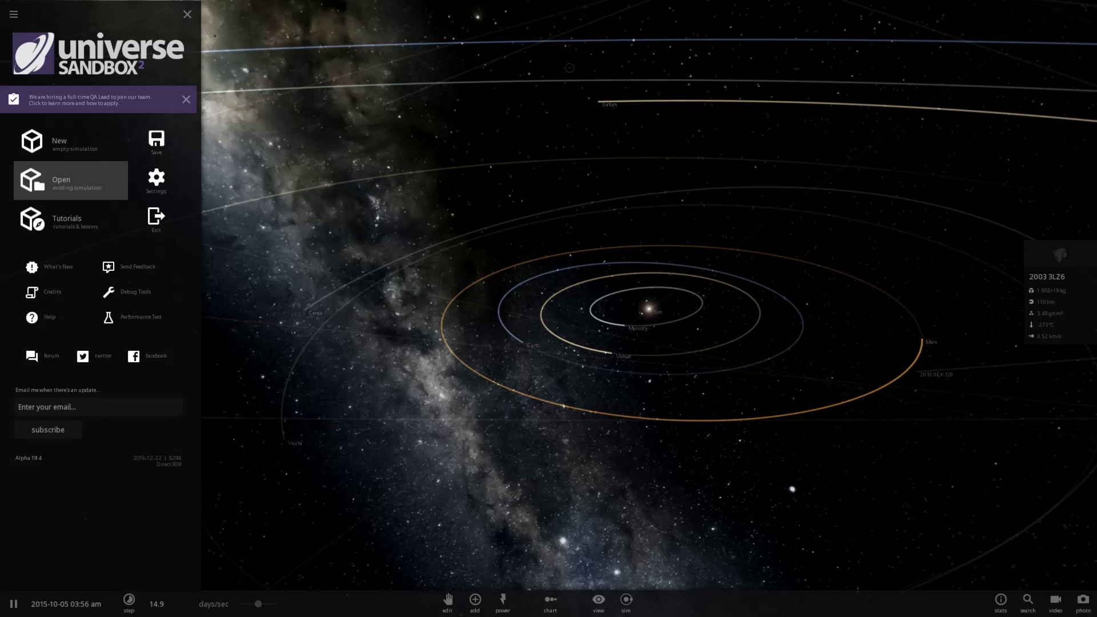
left_click(109, 182)
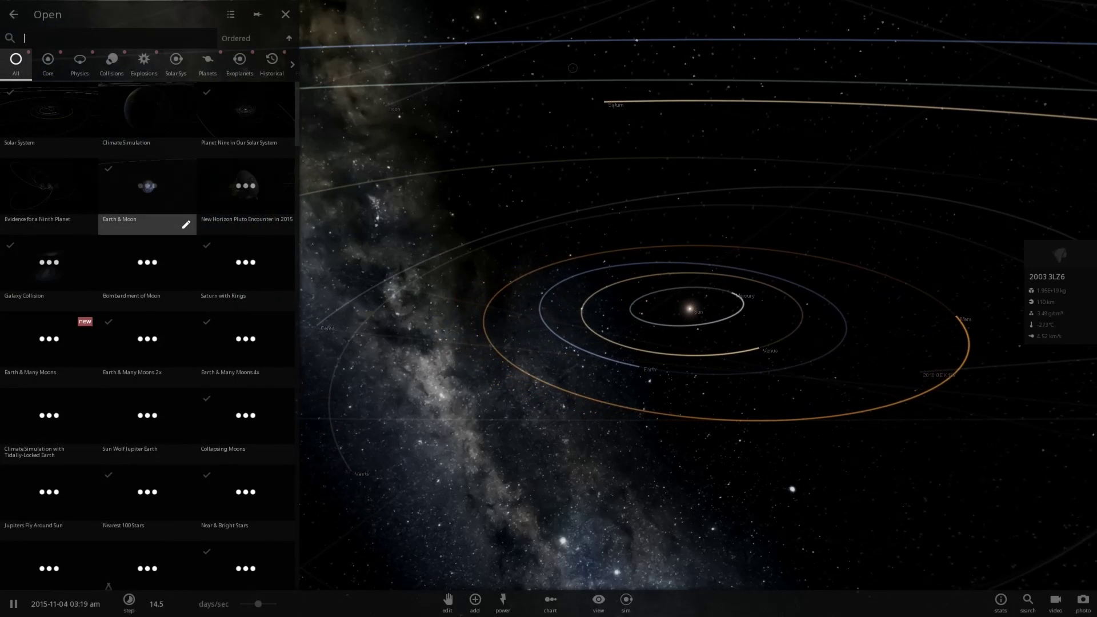
left_click(291, 65)
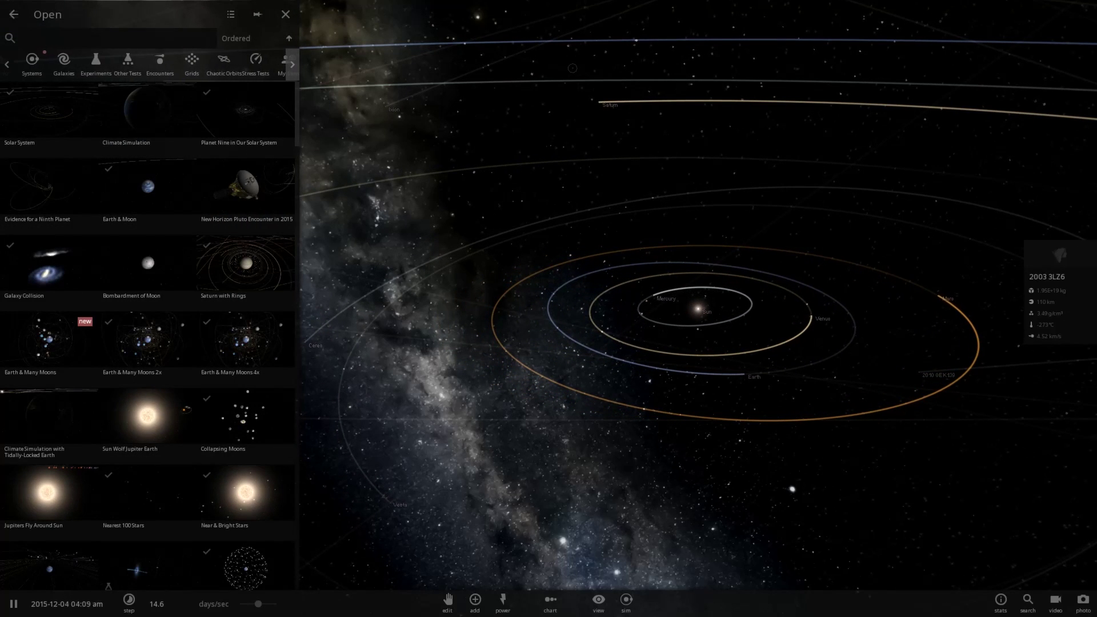
left_click(288, 64)
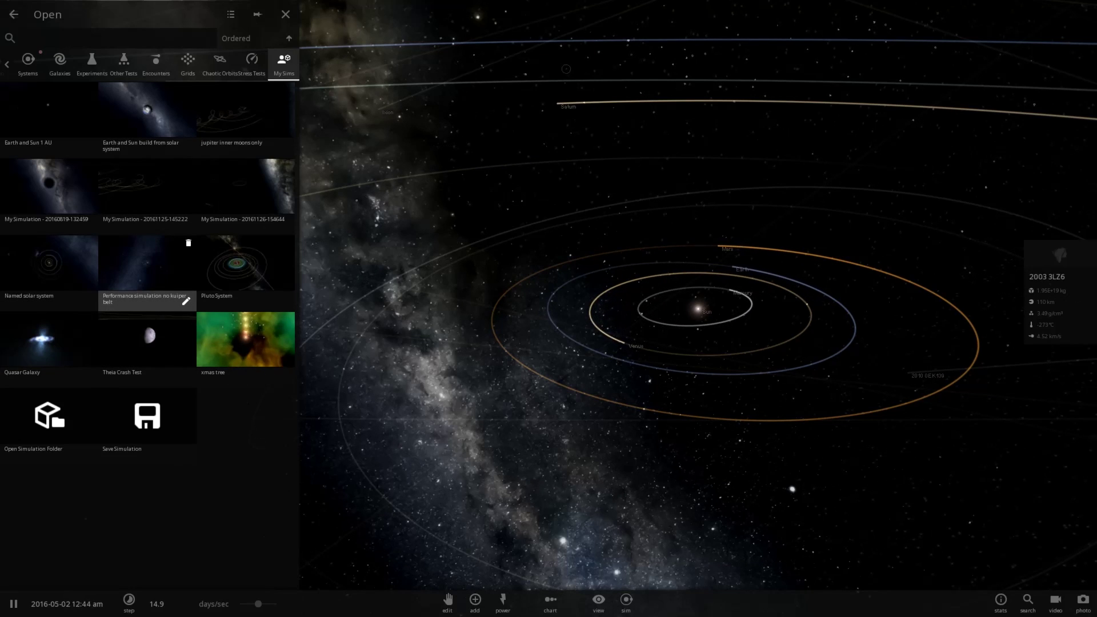
left_click(53, 119)
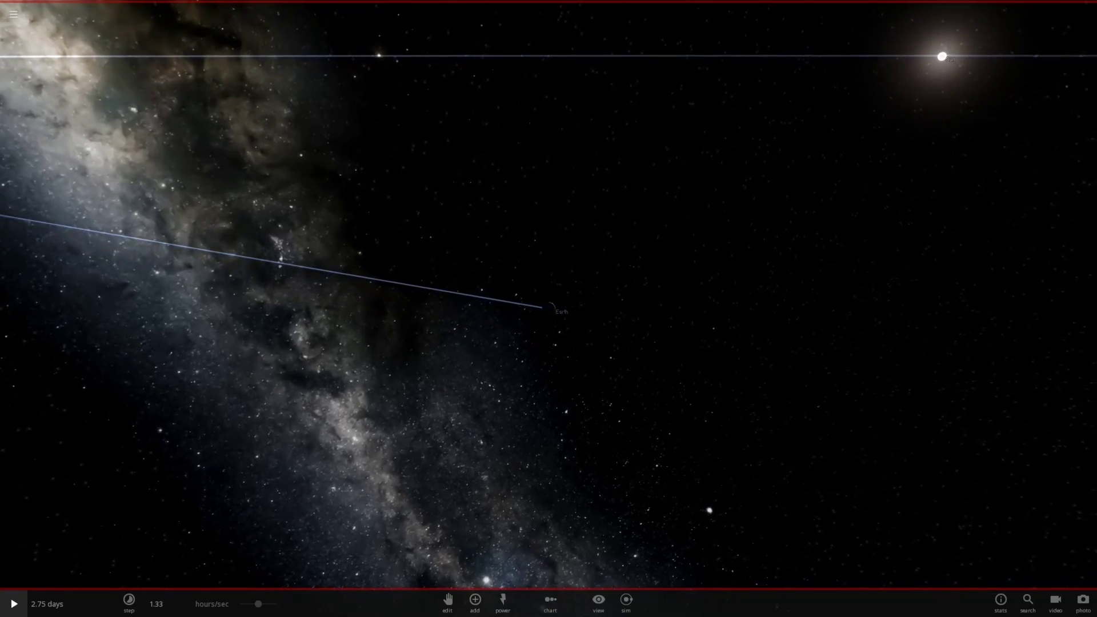
- Replace the existing Earth with a new Earth and its Moon, orbiting the Sun at about 1.02 AU
left_click_drag(457, 320, 366, 334)
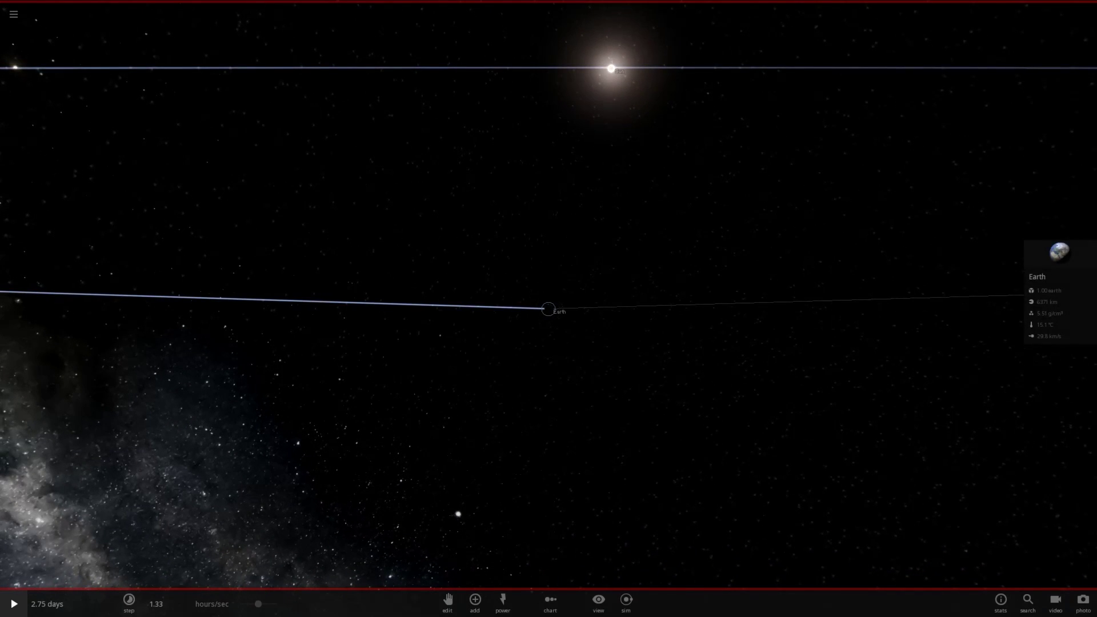
key("Delete")
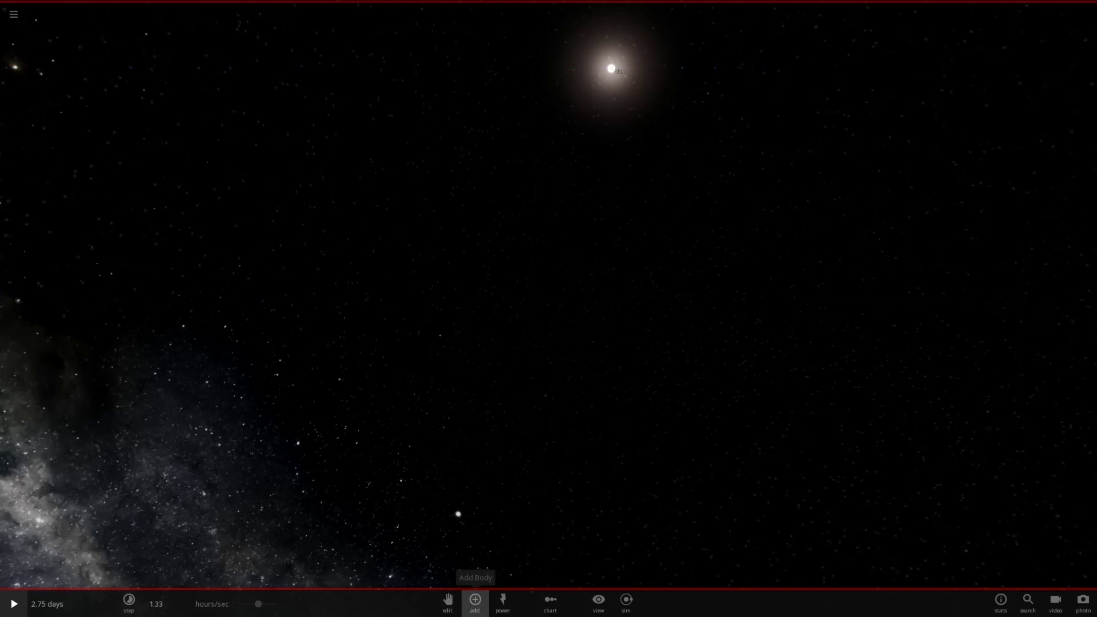
left_click(475, 600)
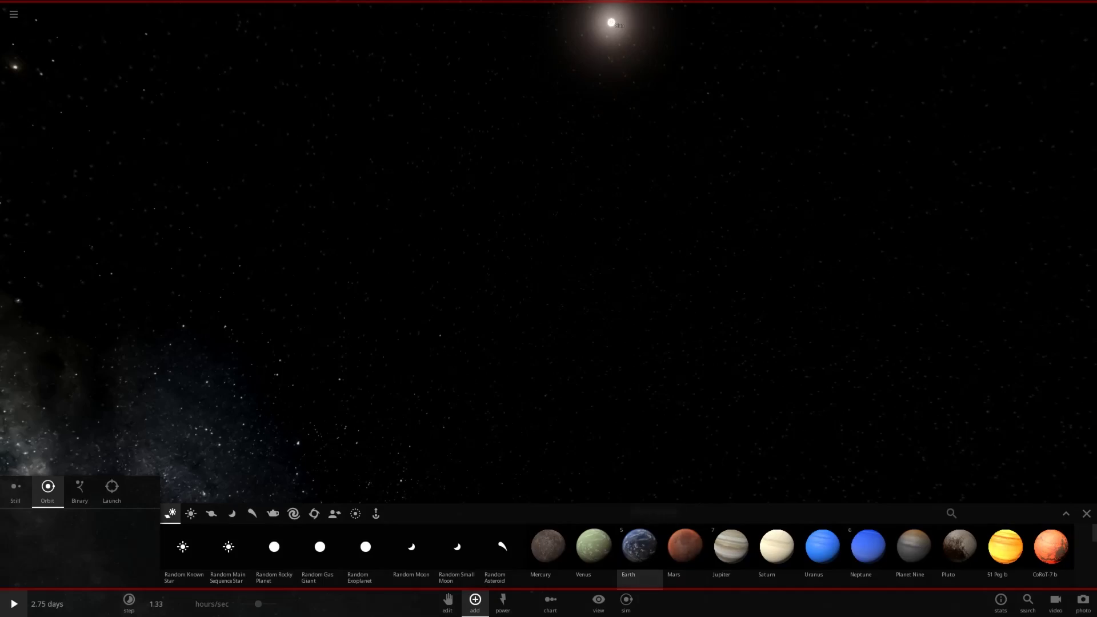
scroll(695, 331, "down", 3)
mouse_move(685, 323)
left_mouse_down()
mouse_move(668, 354)
mouse_move(679, 329)
left_mouse_up()
scroll(694, 246, "down", 3)
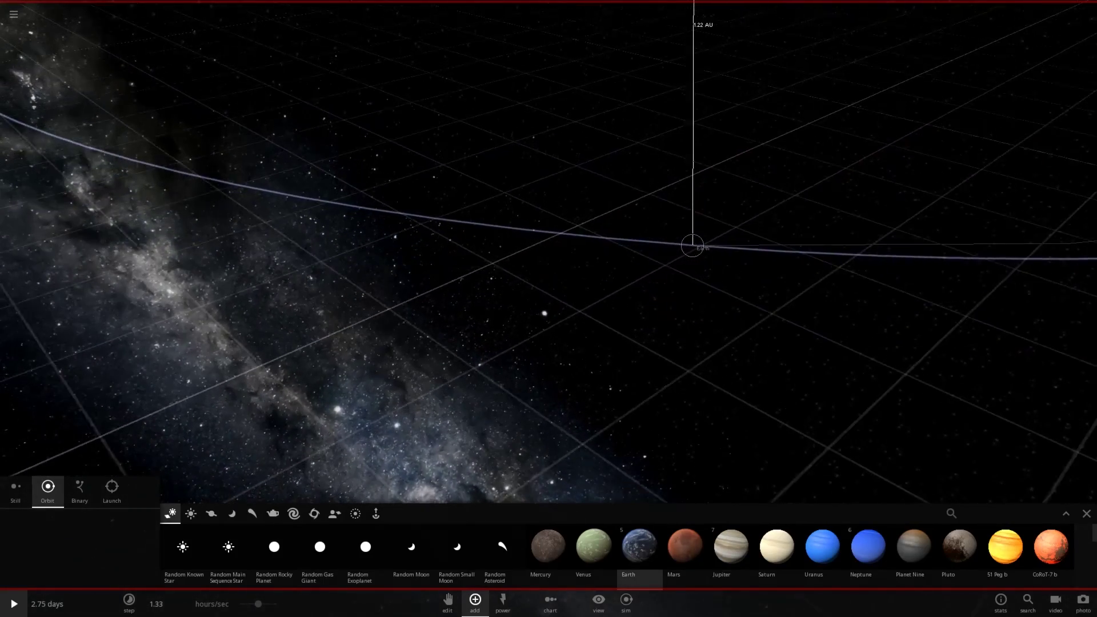
scroll(689, 229, "down", 3)
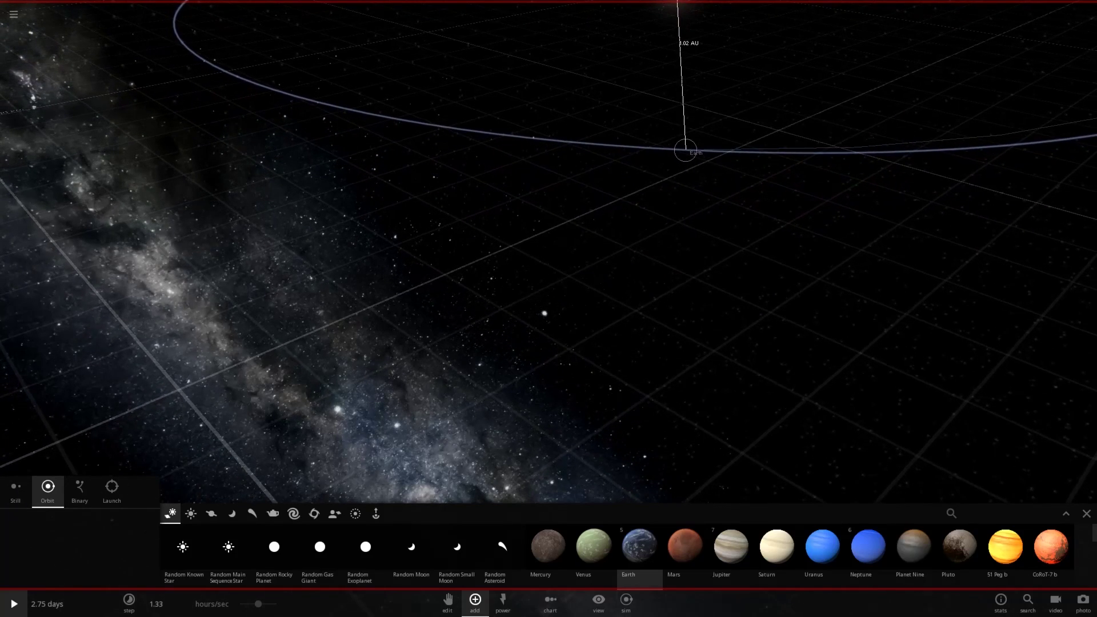
left_click_drag(683, 145, 684, 146)
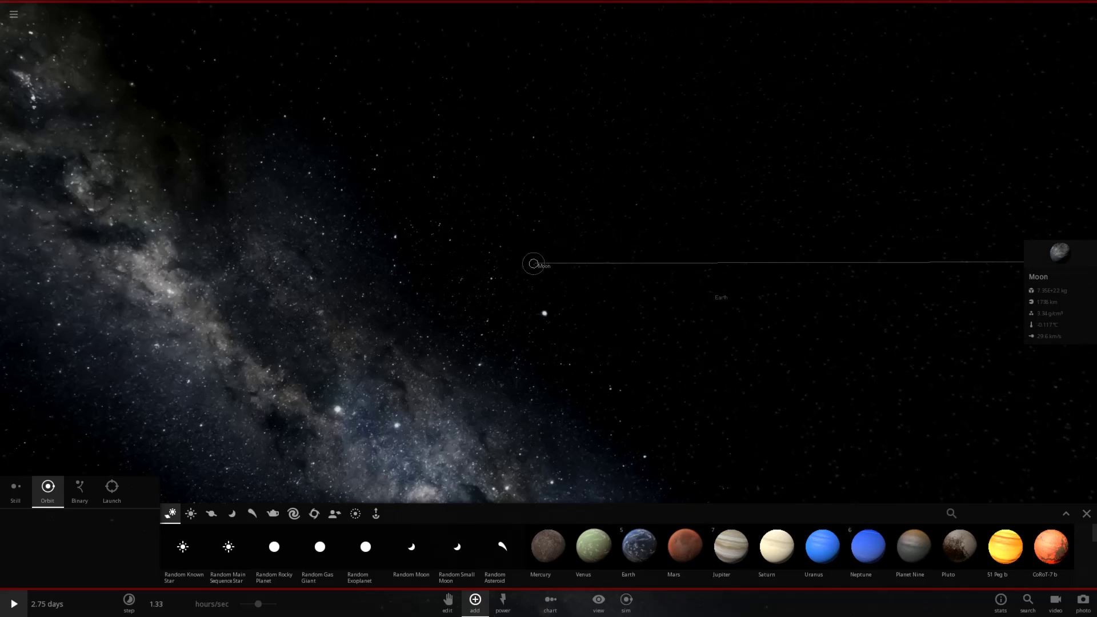
- Run the simulation at about 1 day per second and display orbits instead of trails
key("space")
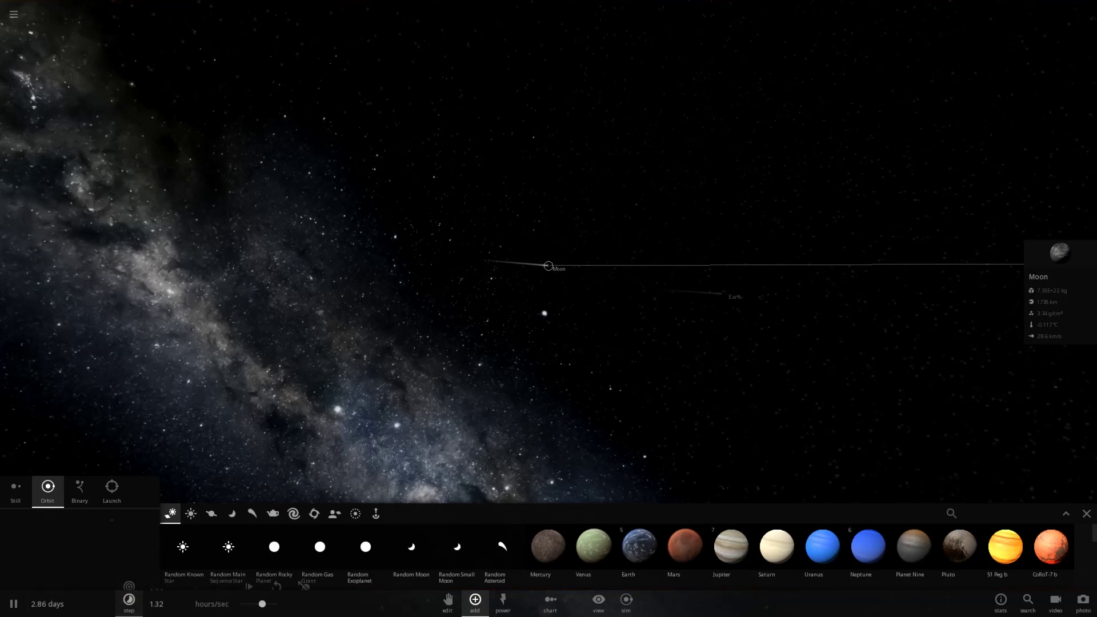
left_click_drag(258, 604, 276, 604)
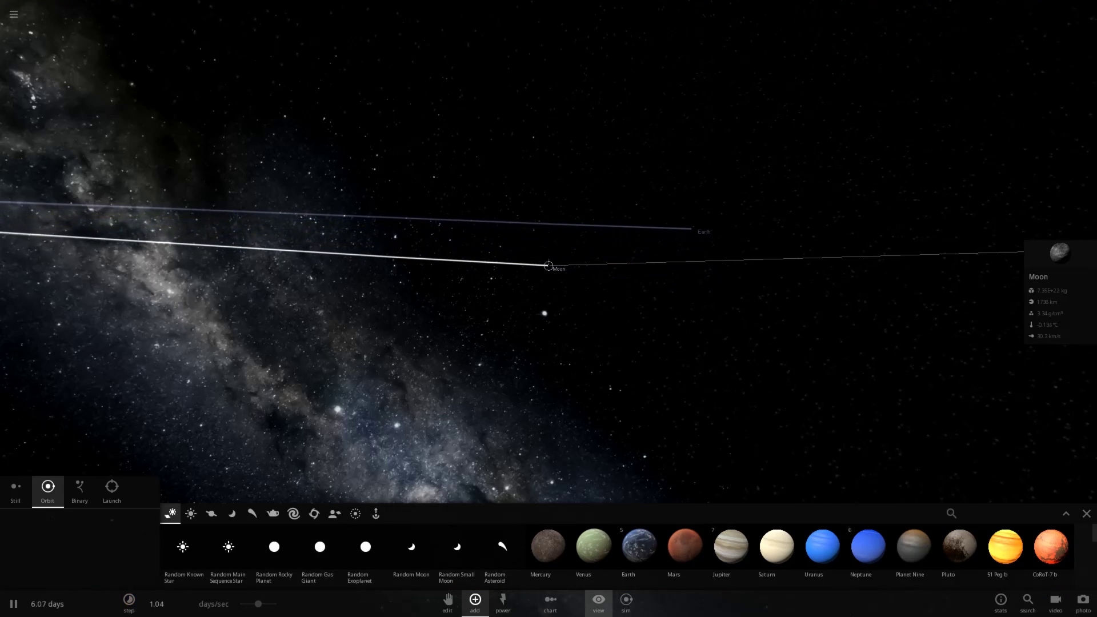
left_click(598, 600)
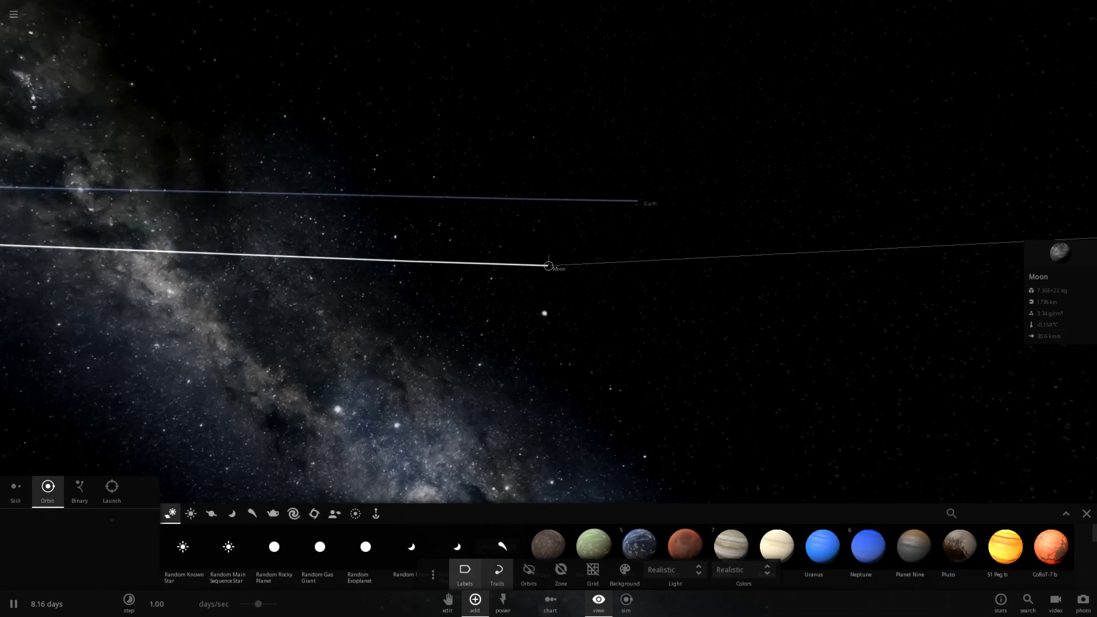
left_click(528, 570)
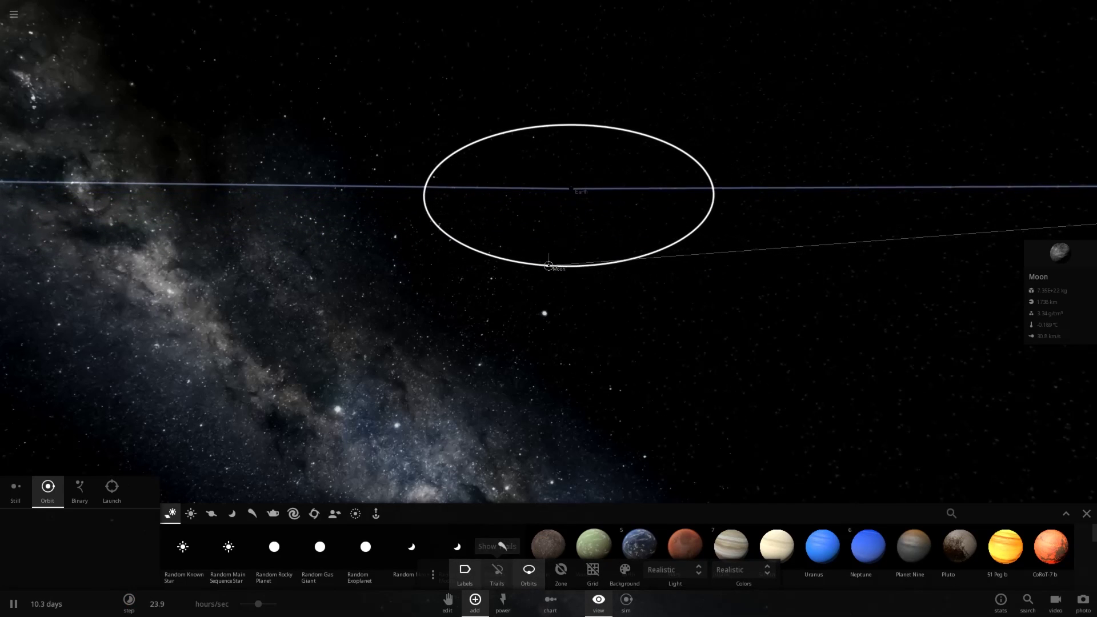
- Examine Earth's orbit around the Sun and the Moon's orbit around Earth at different scales
scroll(549, 285, "down", 8)
scroll(548, 266, "down", 5)
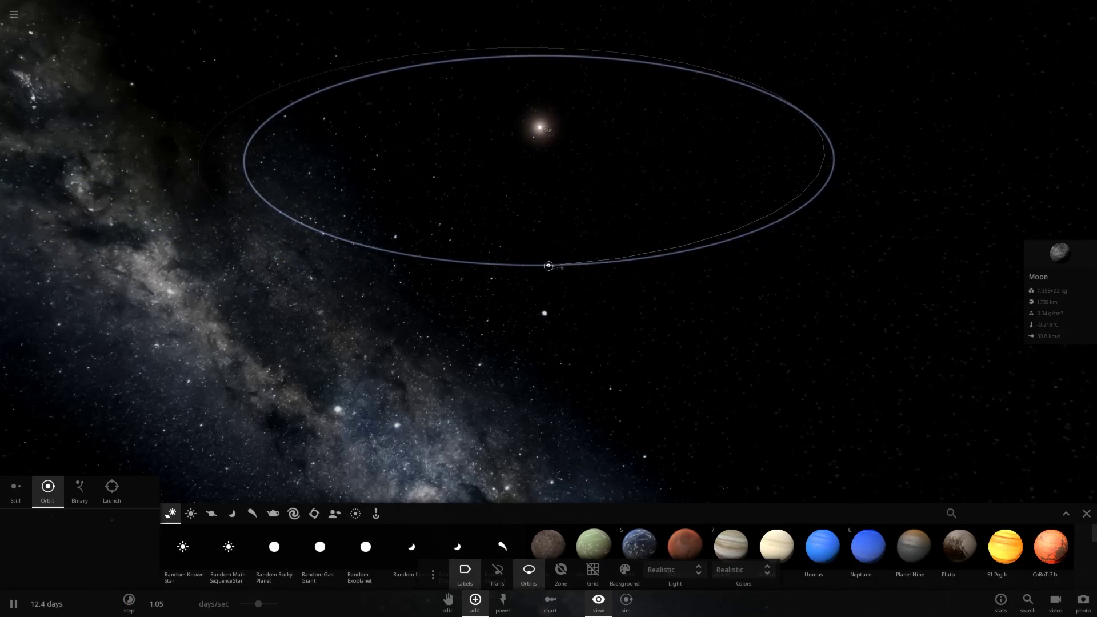
scroll(549, 266, "up", 3)
scroll(547, 265, "up", 3)
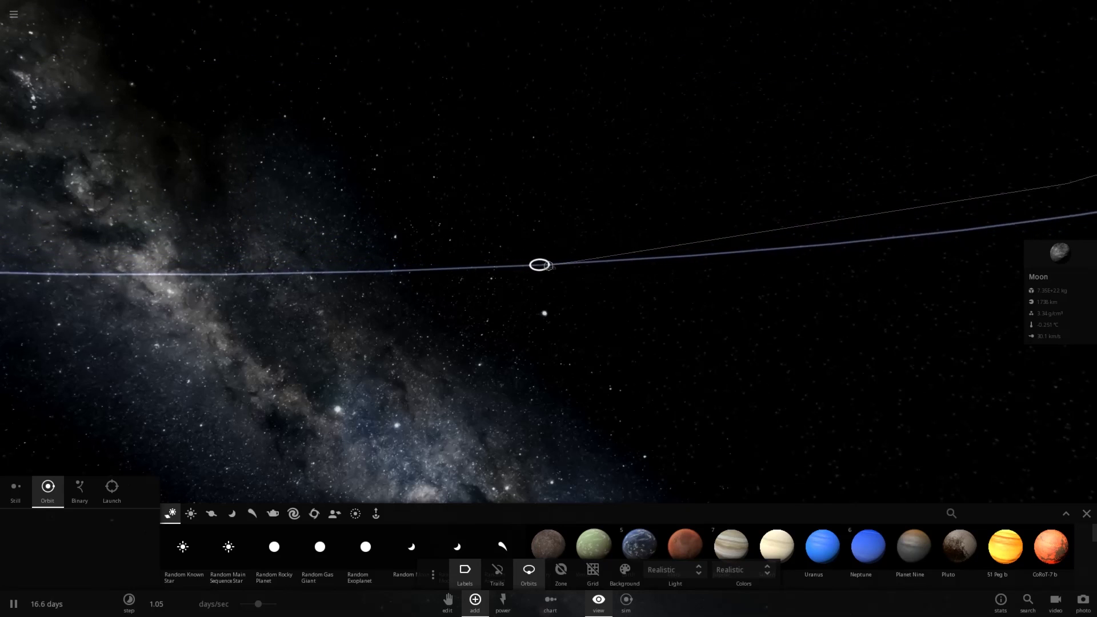
scroll(547, 265, "up", 5)
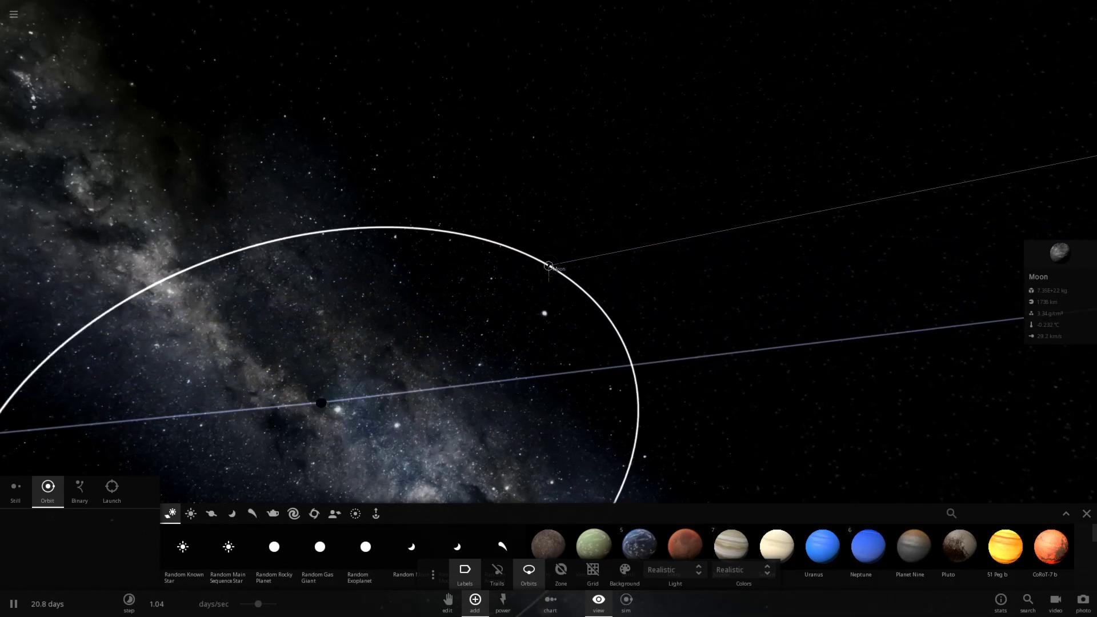
scroll(548, 266, "down", 4)
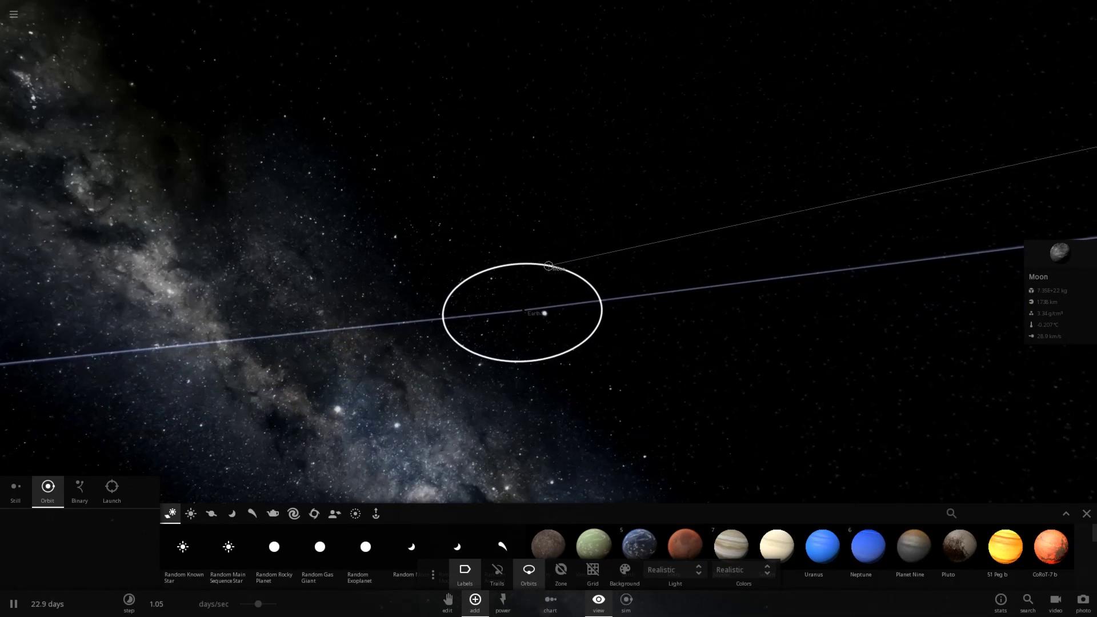
scroll(548, 265, "down", 4)
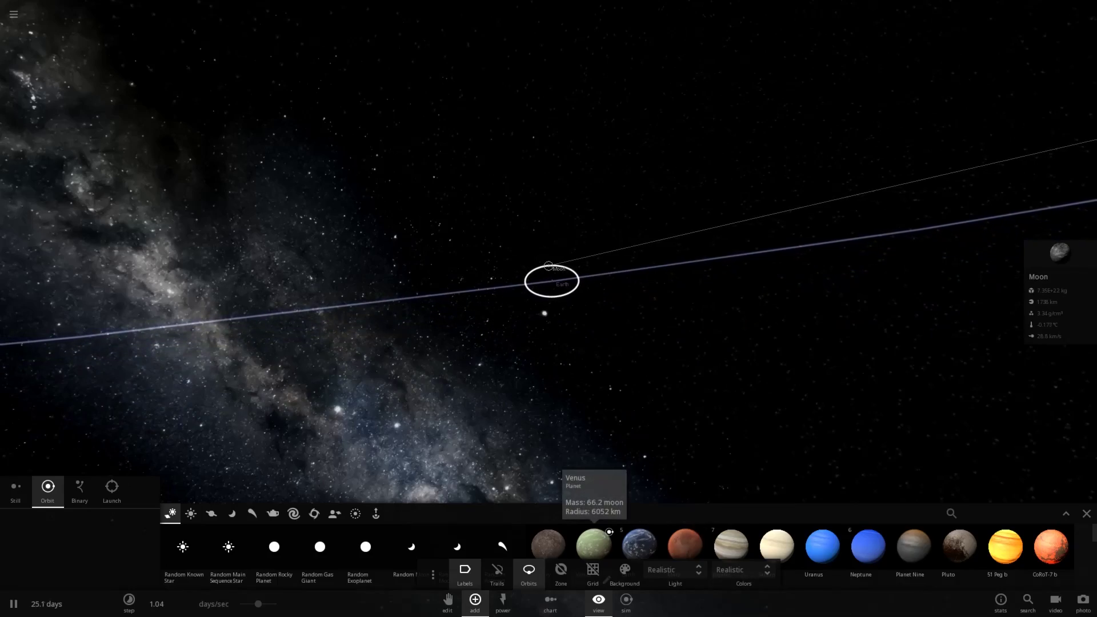
- Try placing Mercury in orbit just outside the Moon's orbit around Earth
left_click(548, 546)
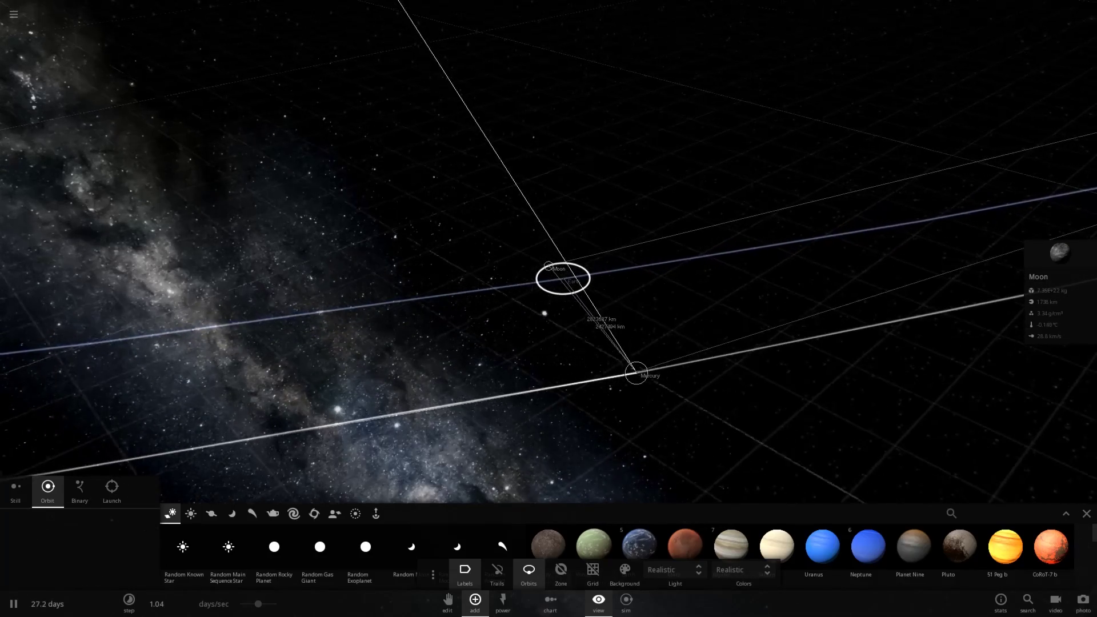
left_click(630, 357)
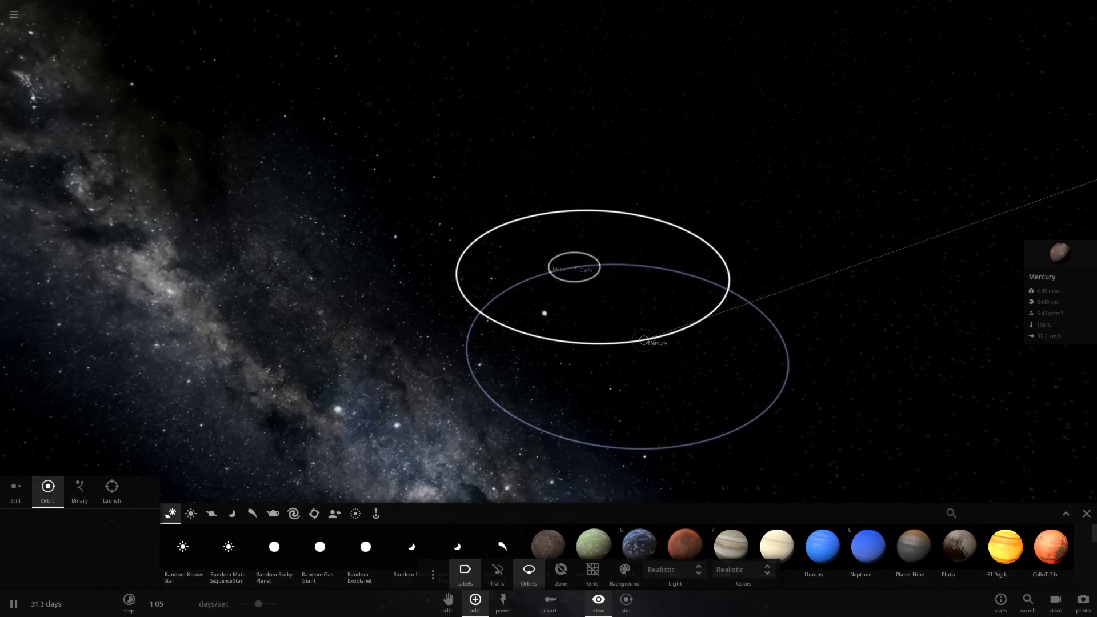
scroll(622, 331, "down", 4)
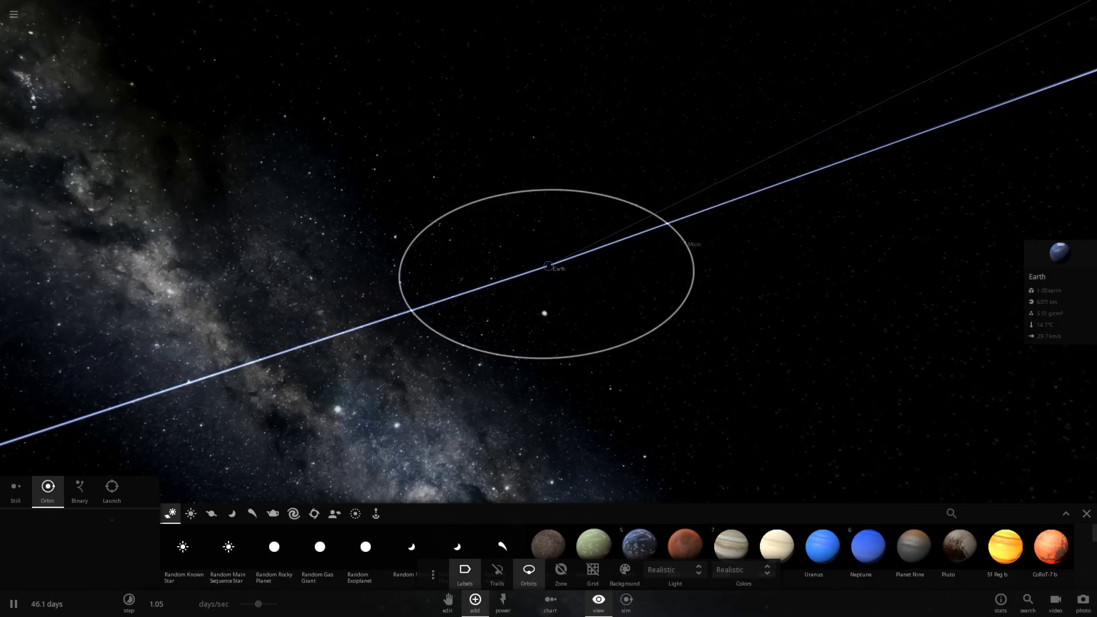
- Slow the simulation to about 43 minutes per second and inspect Earth's surface up close
left_click_drag(548, 266, 719, 234)
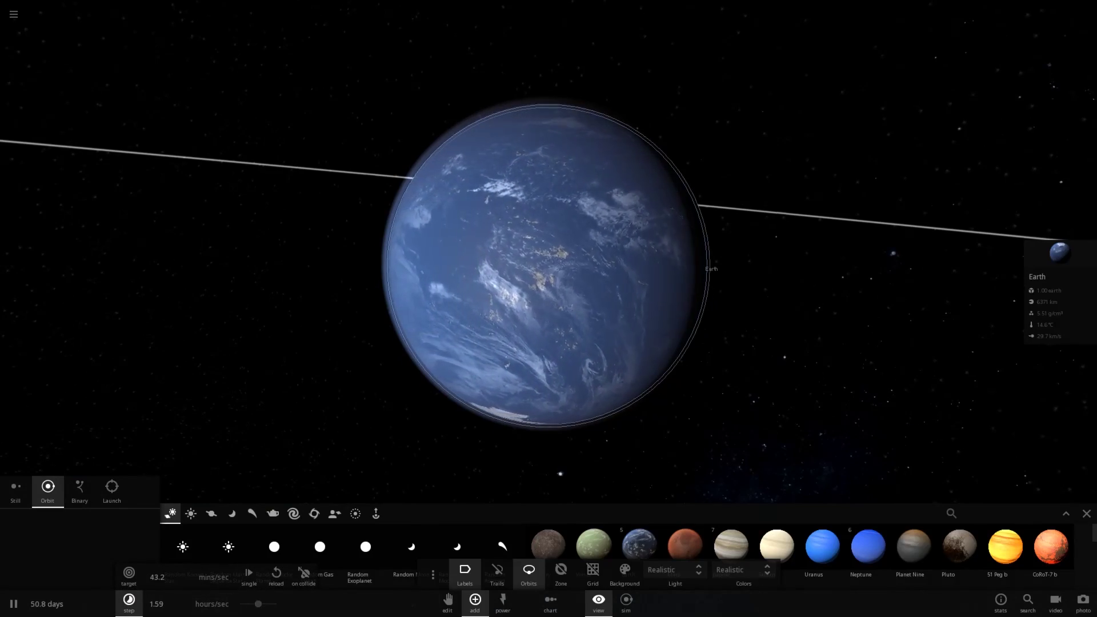
scroll(548, 265, "up", 5)
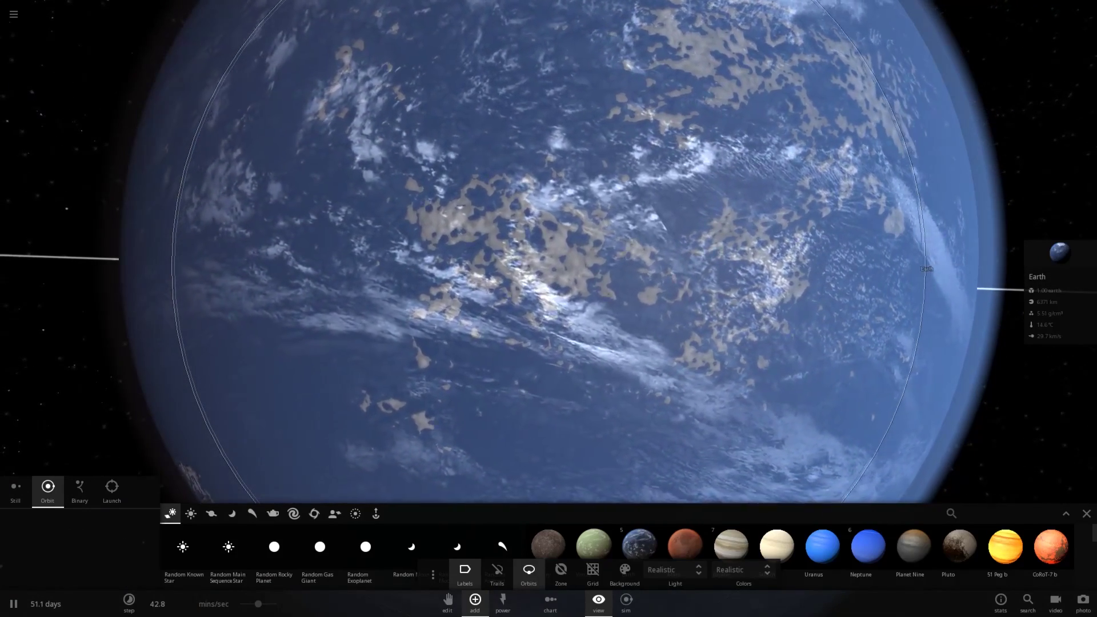
scroll(548, 266, "down", 5)
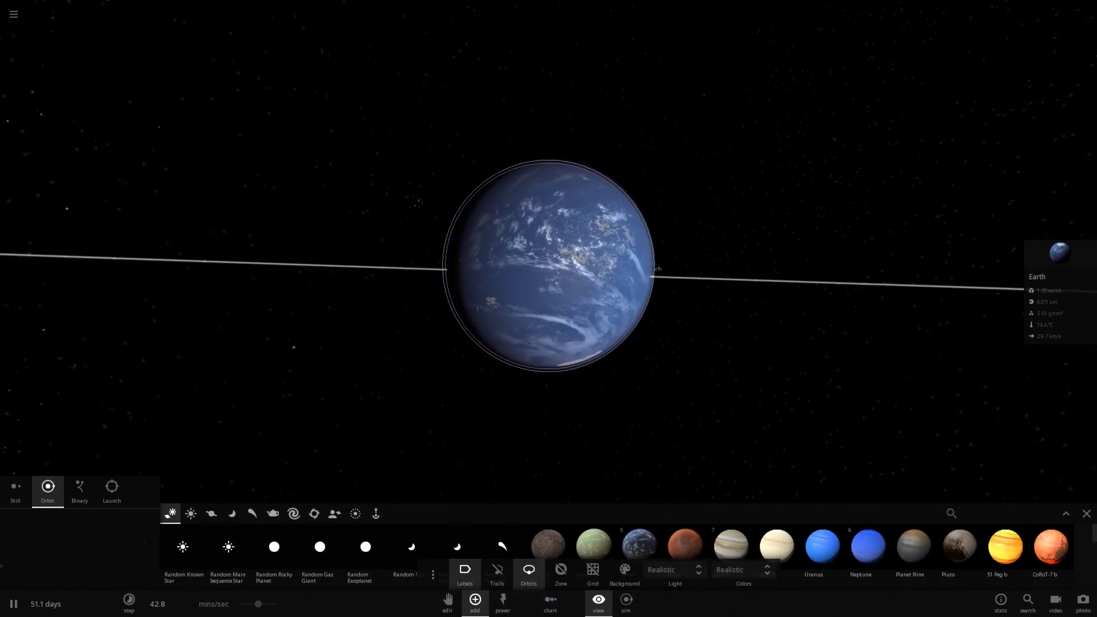
left_click_drag(548, 266, 571, 303)
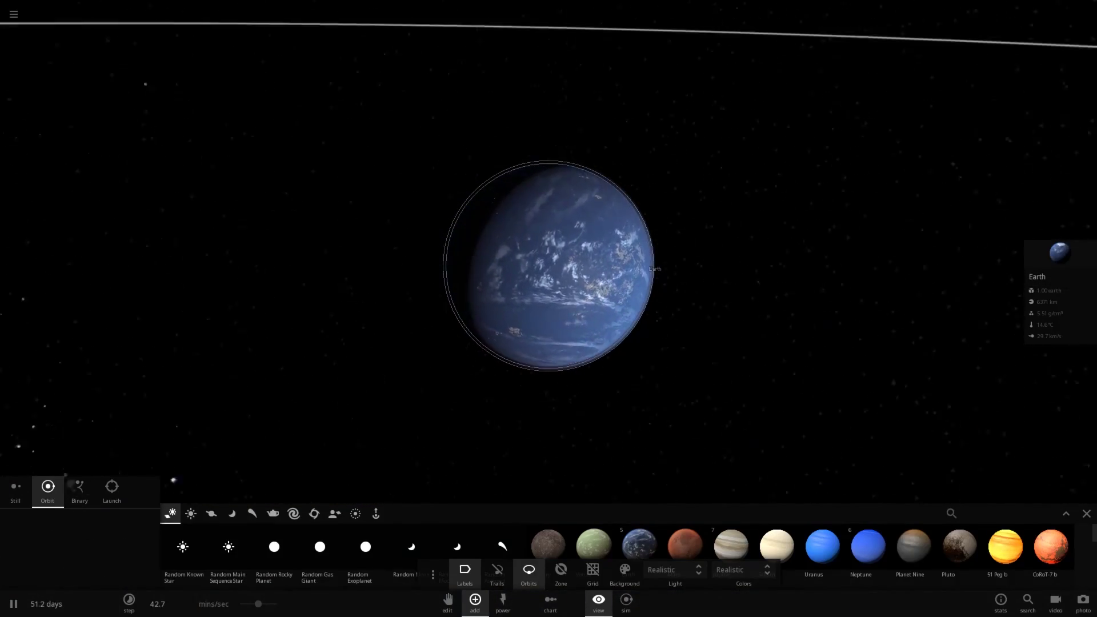
- Focus on the Moon and inspect its surface from several sides, including its position relative to Earth
scroll(548, 266, "down", 5)
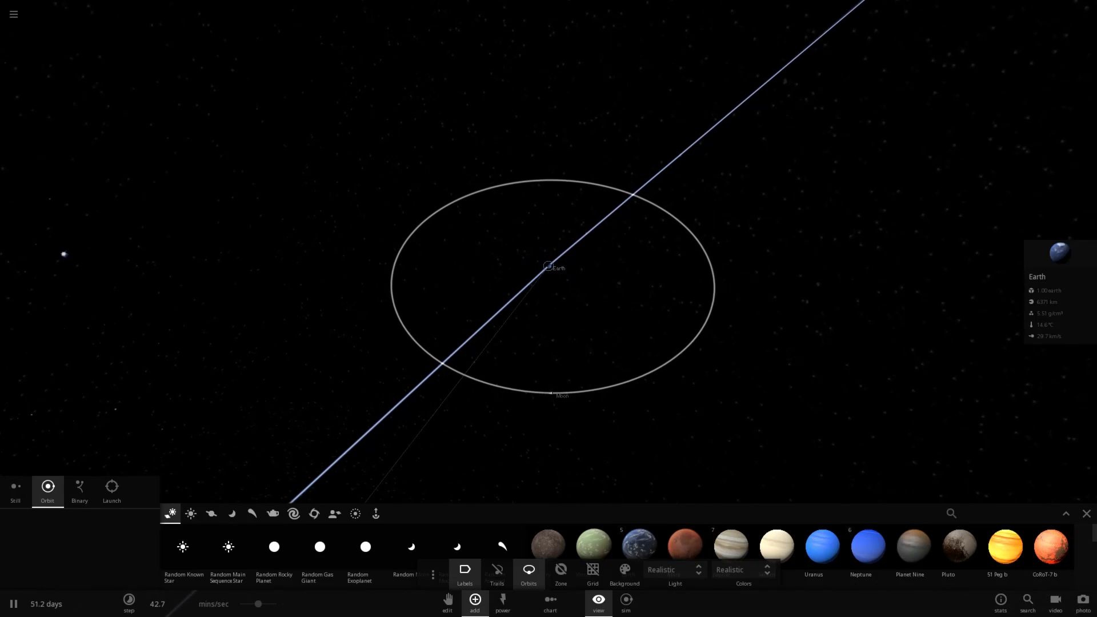
scroll(547, 288, "up", 5)
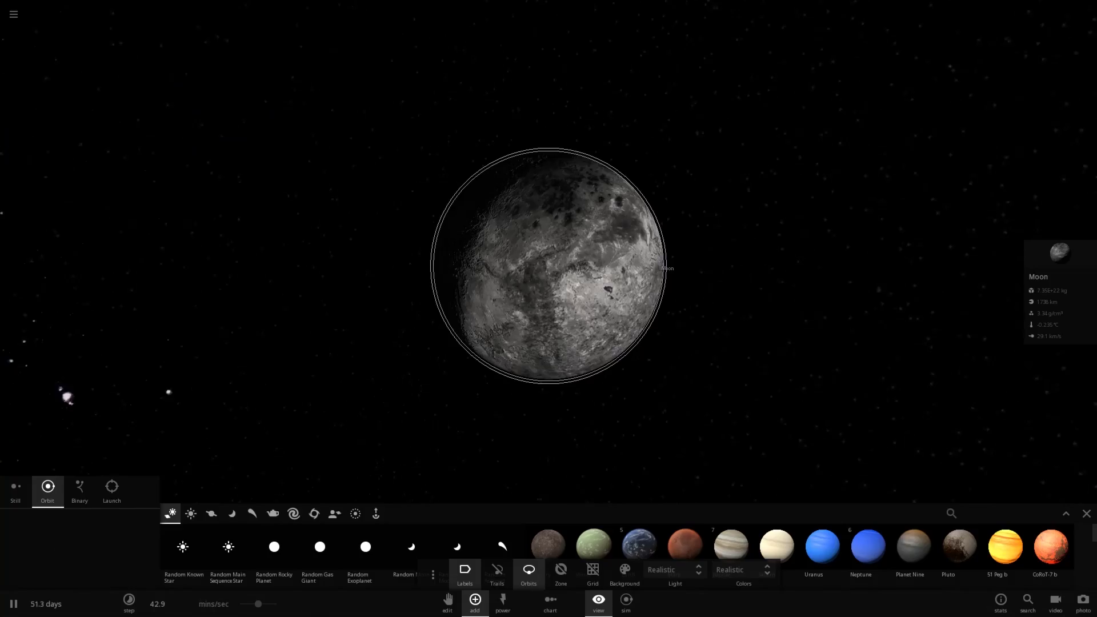
left_click_drag(548, 289, 545, 220)
scroll(547, 267, "up", 4)
scroll(546, 267, "down", 2)
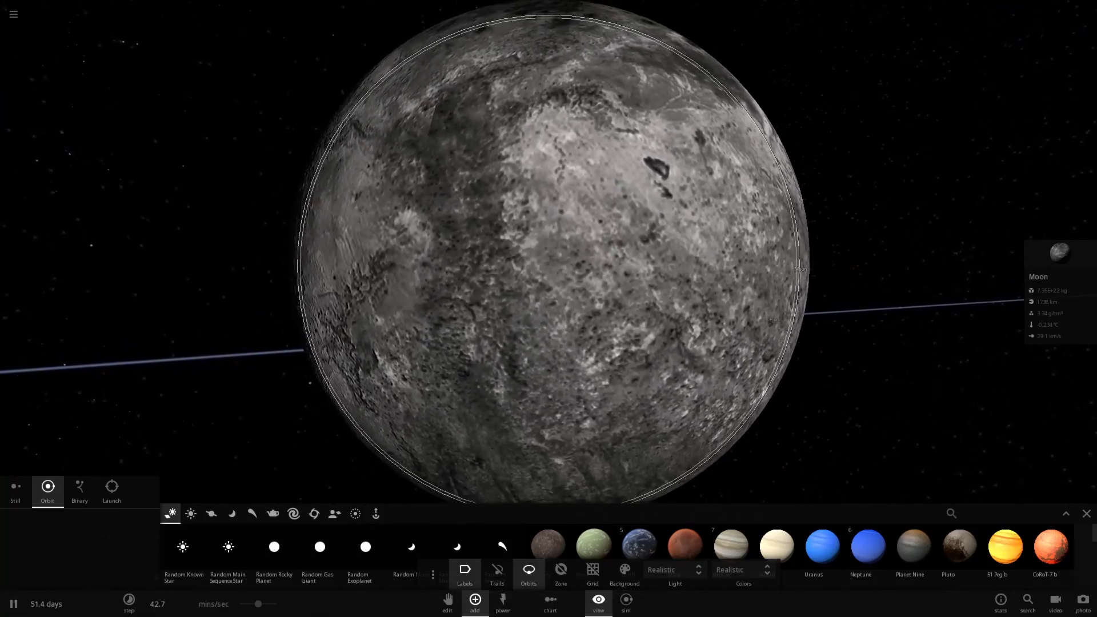
left_click_drag(546, 266, 700, 285)
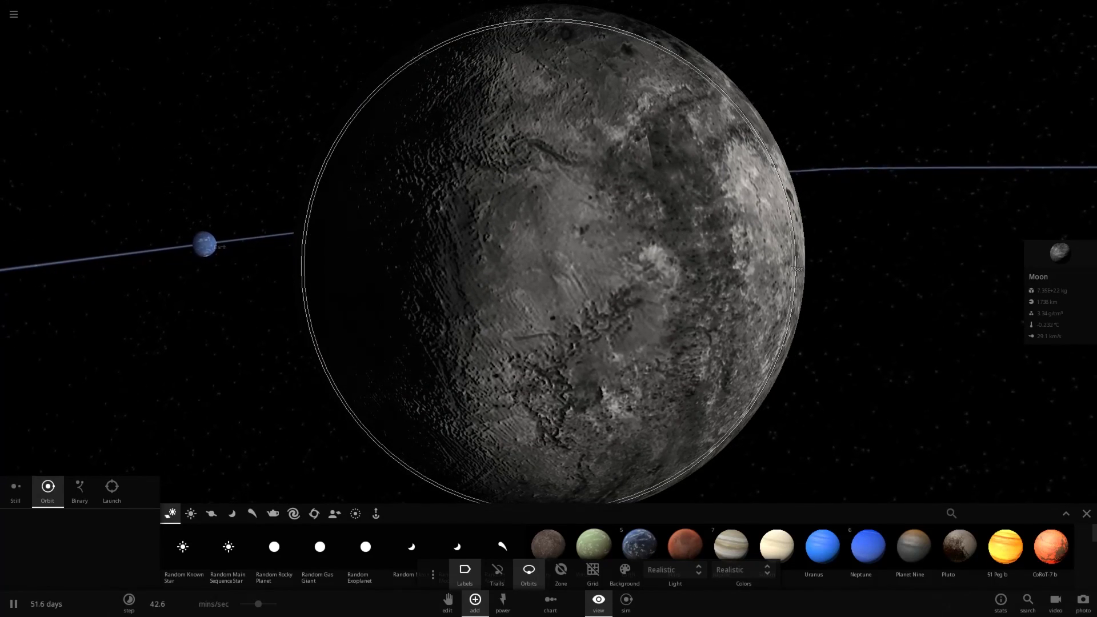
scroll(548, 266, "down", 5)
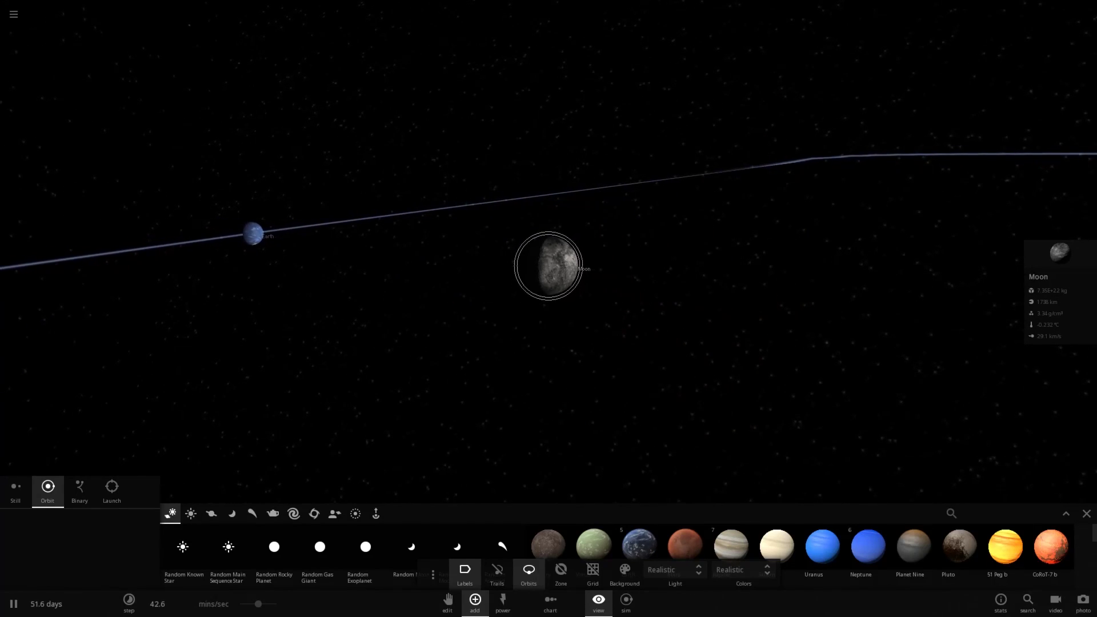
- Delete the Moon and Earth from the simulation
key("Delete")
left_click(121, 208)
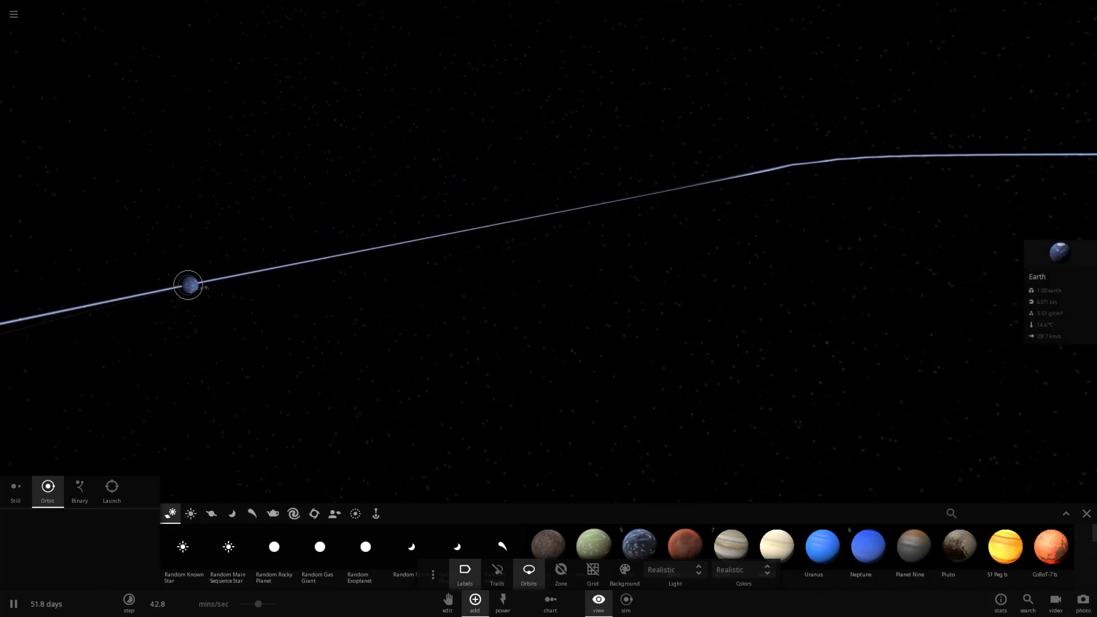
key("Delete")
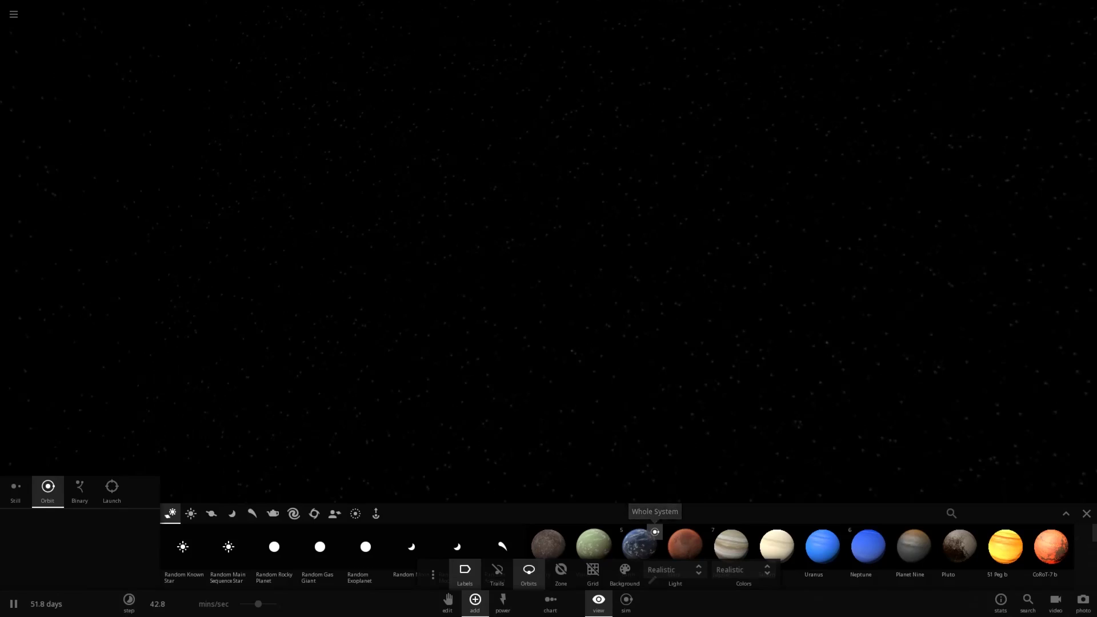
- Place Earth's whole system in orbit around the Sun at 1.00 AU and focus on Earth up close
key("ctrl+z")
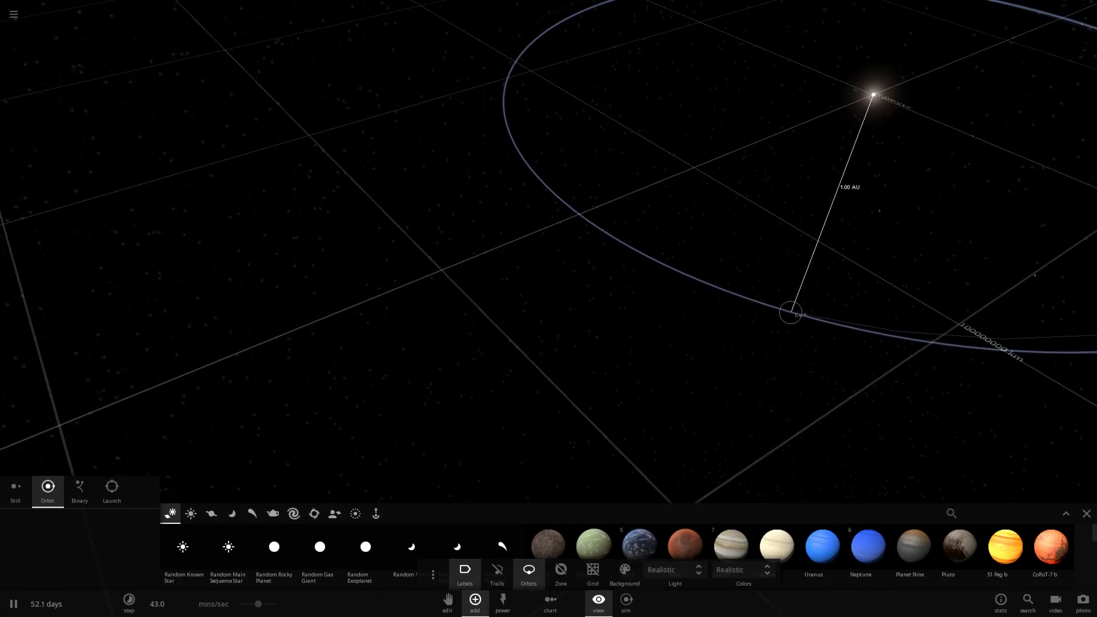
double_click(790, 312)
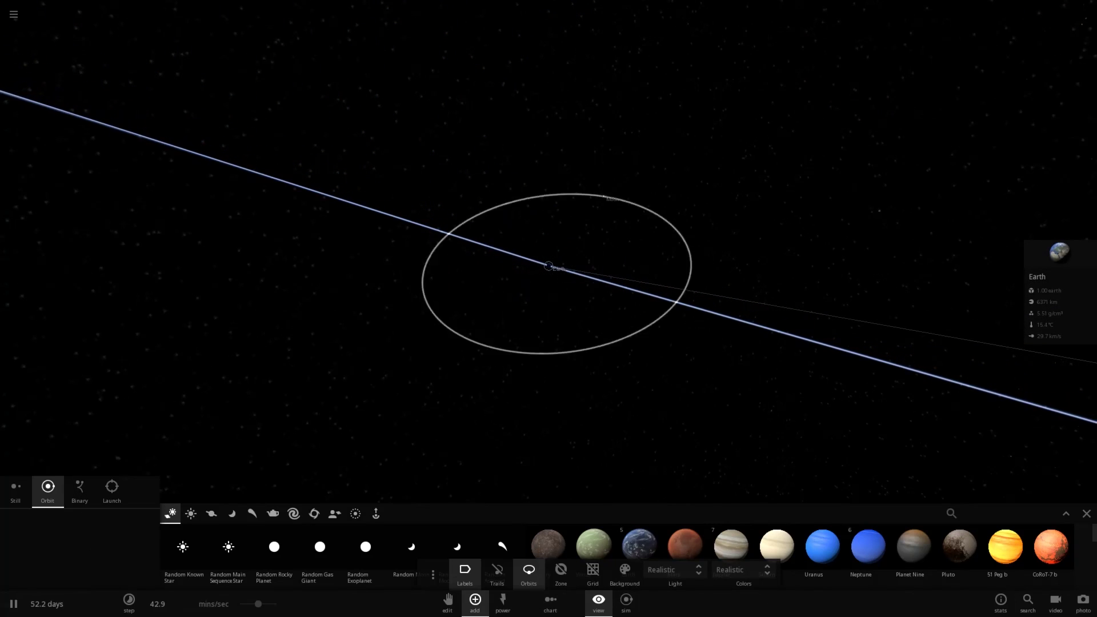
left_click_drag(790, 312, 645, 266)
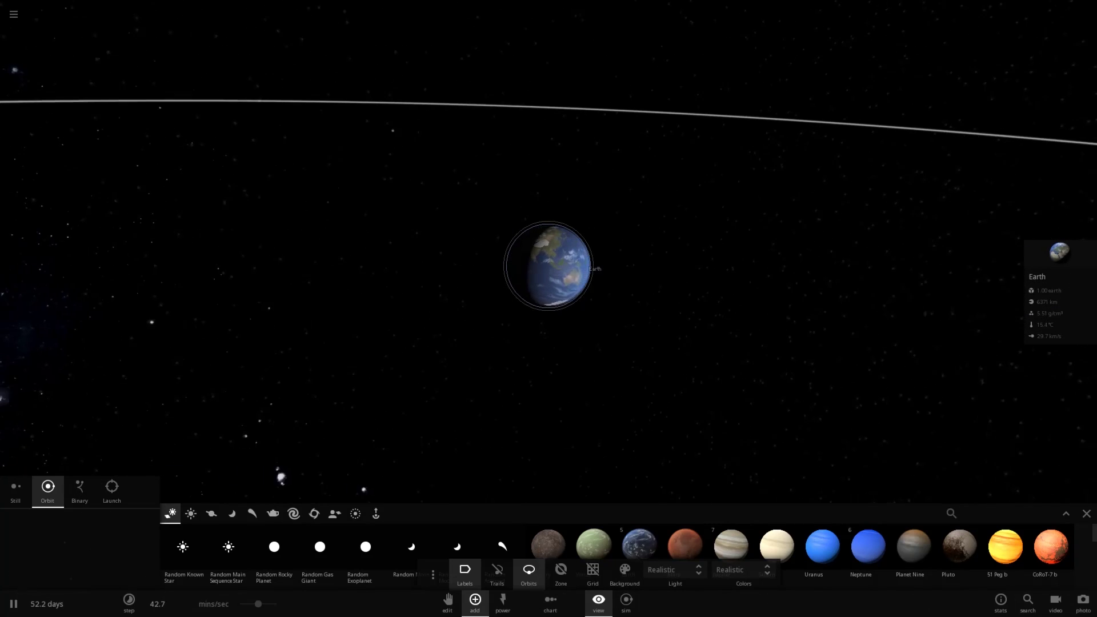
- Focus on the Moon and inspect its surface and its position relative to Earth
scroll(548, 266, "down", 10)
double_click(712, 301)
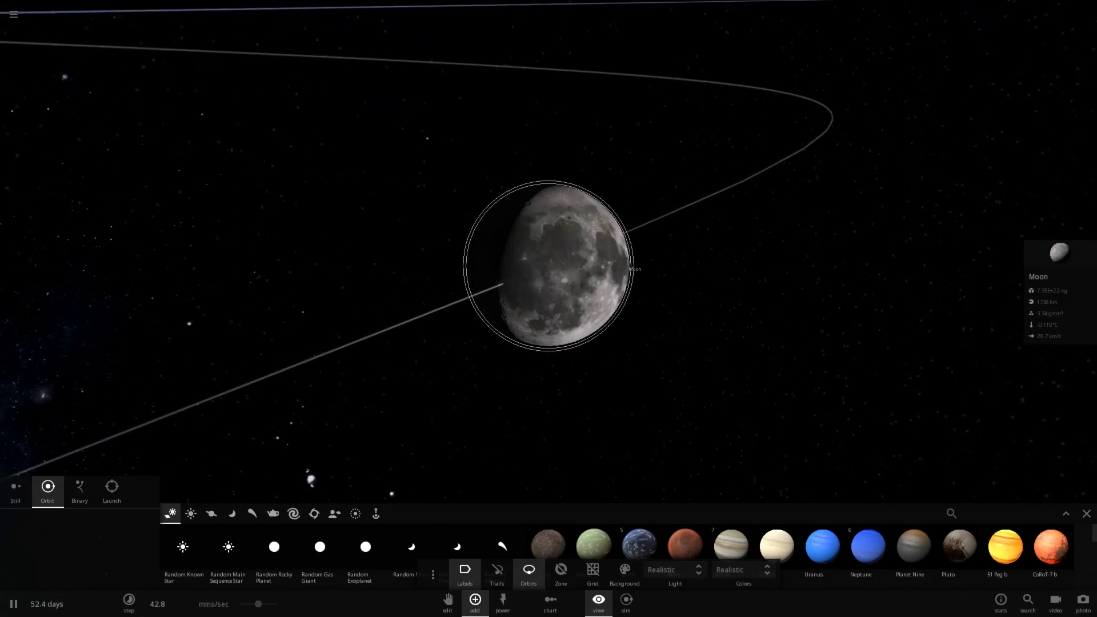
scroll(549, 263, "down", 6)
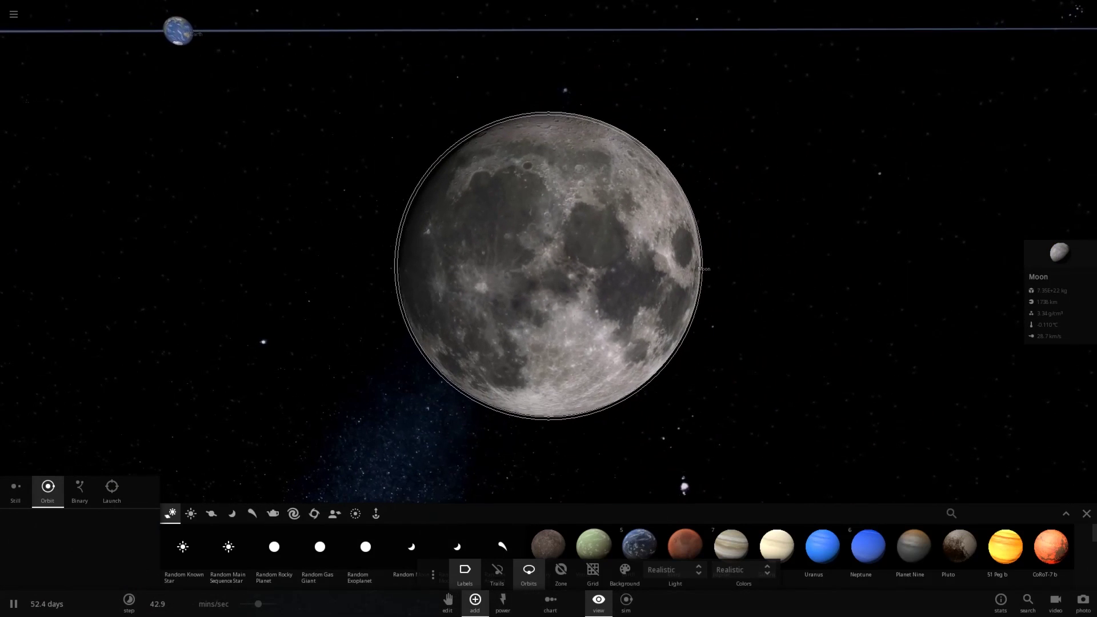
scroll(548, 266, "down", 4)
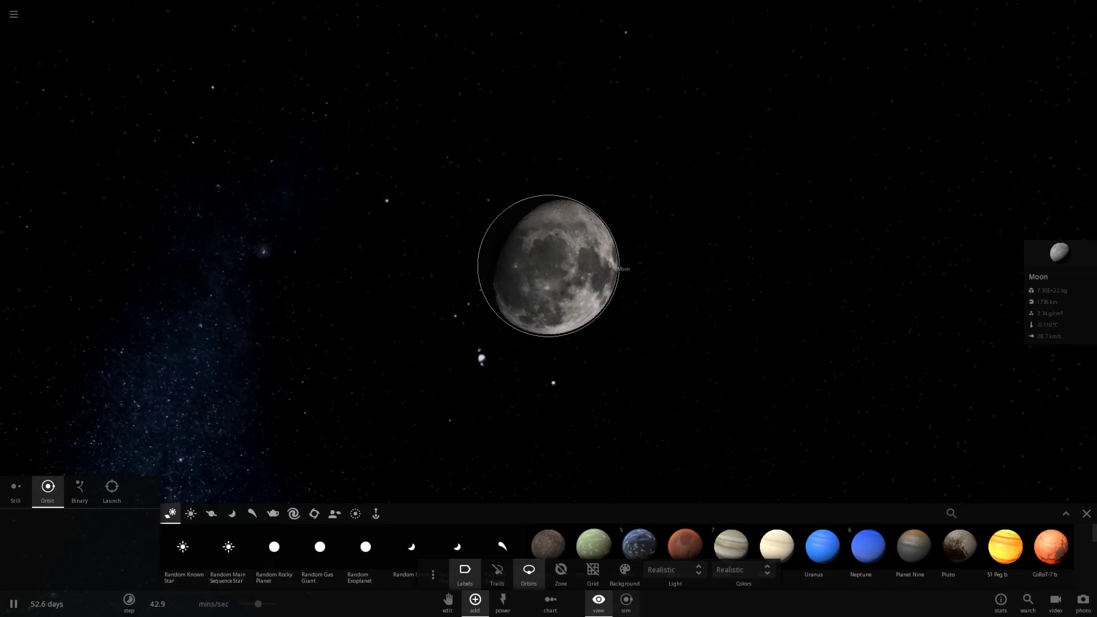
- Hide the view settings and place Halley's Comet in orbit around the Moon at a distance of about 4,200 km
left_click(598, 600)
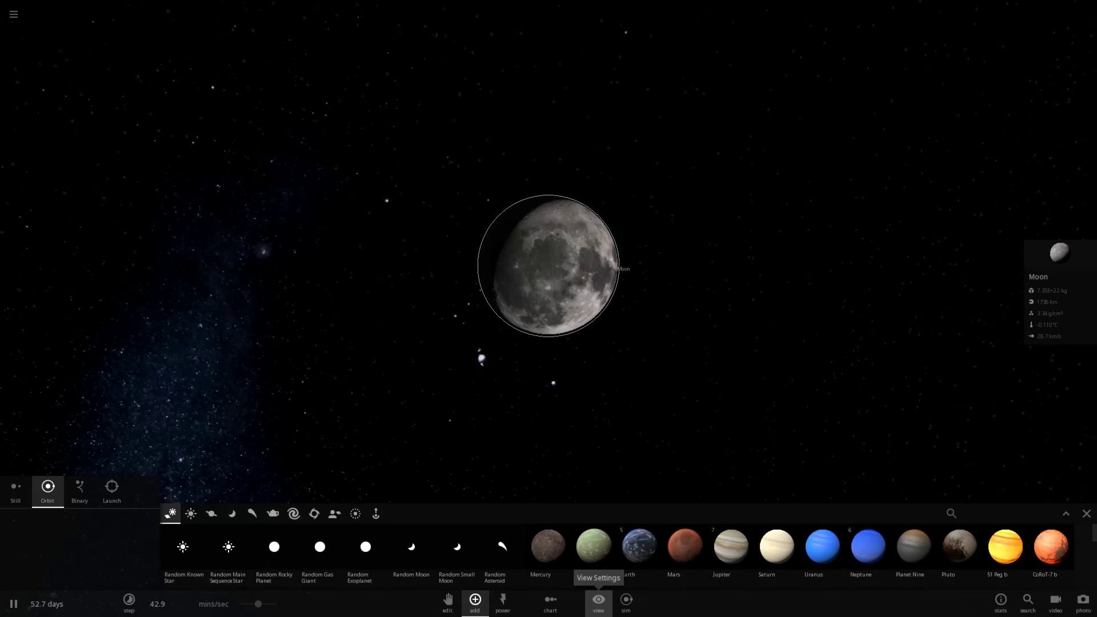
left_click(251, 512)
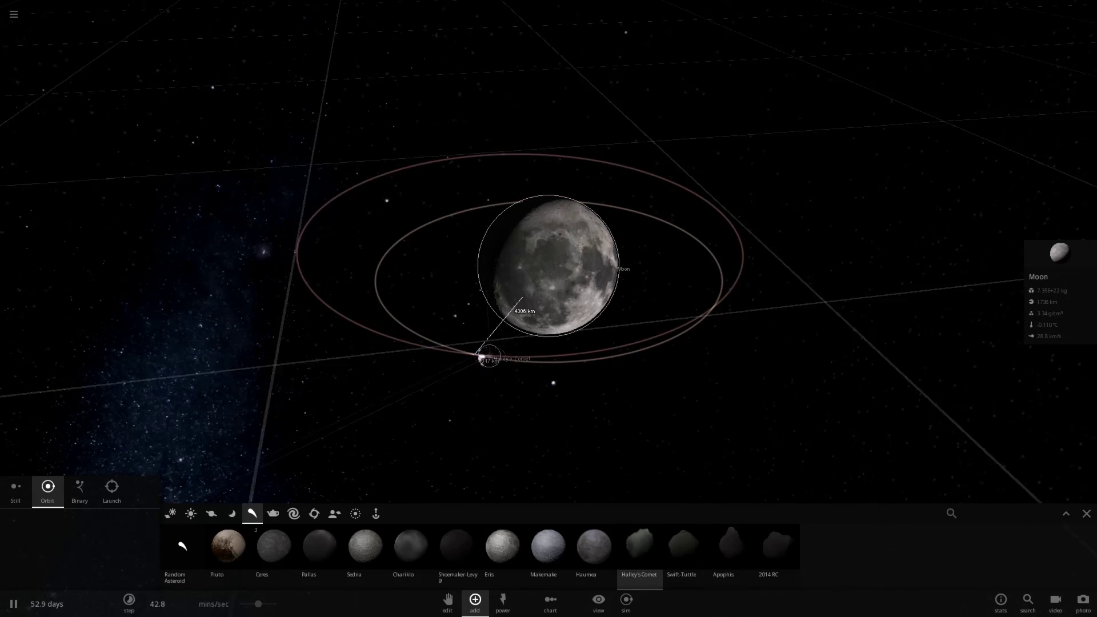
left_click(481, 358)
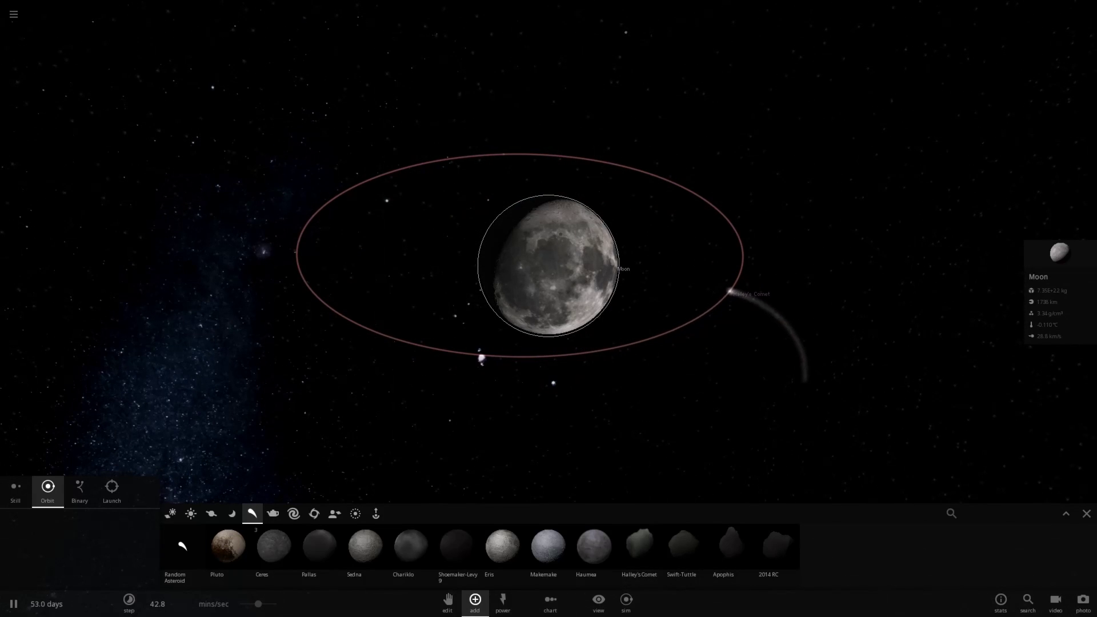
- Examine Halley's Comet's orbit and tail around the Moon from several angles and scales, including the Moon's orbit around Earth
scroll(481, 358, "down", 2)
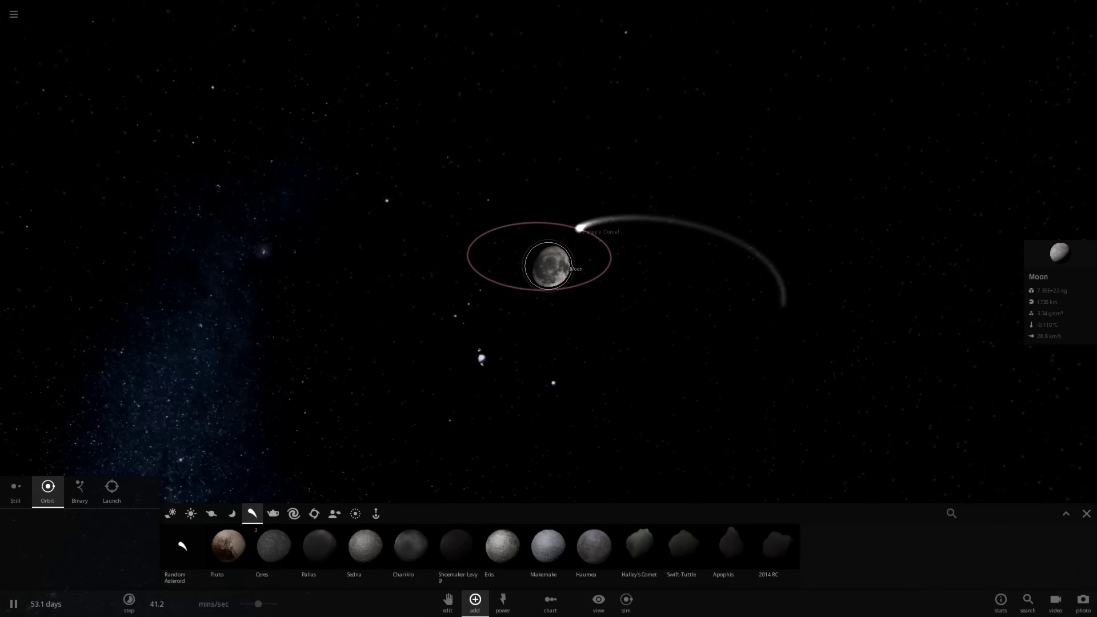
scroll(528, 314, "down", 6)
left_click_drag(548, 263, 503, 394)
scroll(502, 394, "down", 5)
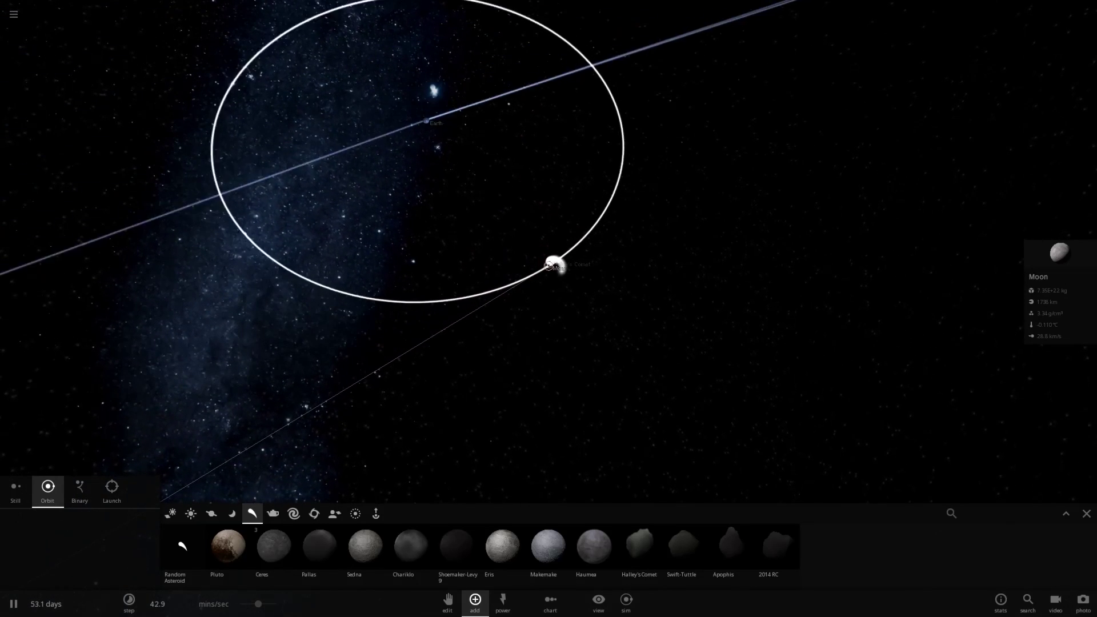
scroll(548, 266, "up", 5)
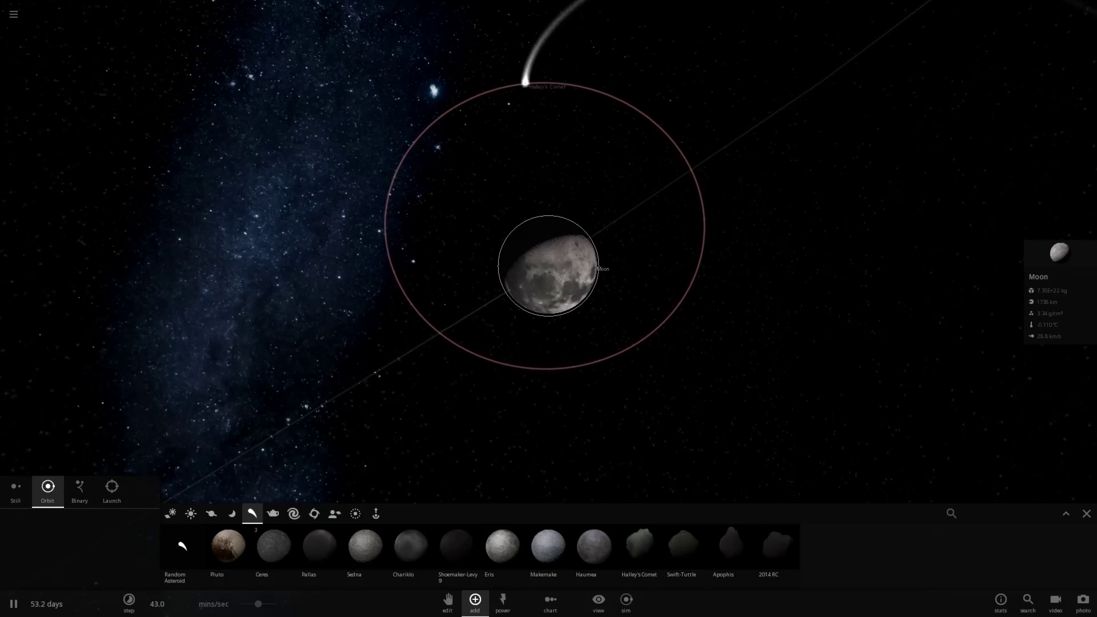
scroll(548, 265, "up", 5)
scroll(548, 265, "down", 4)
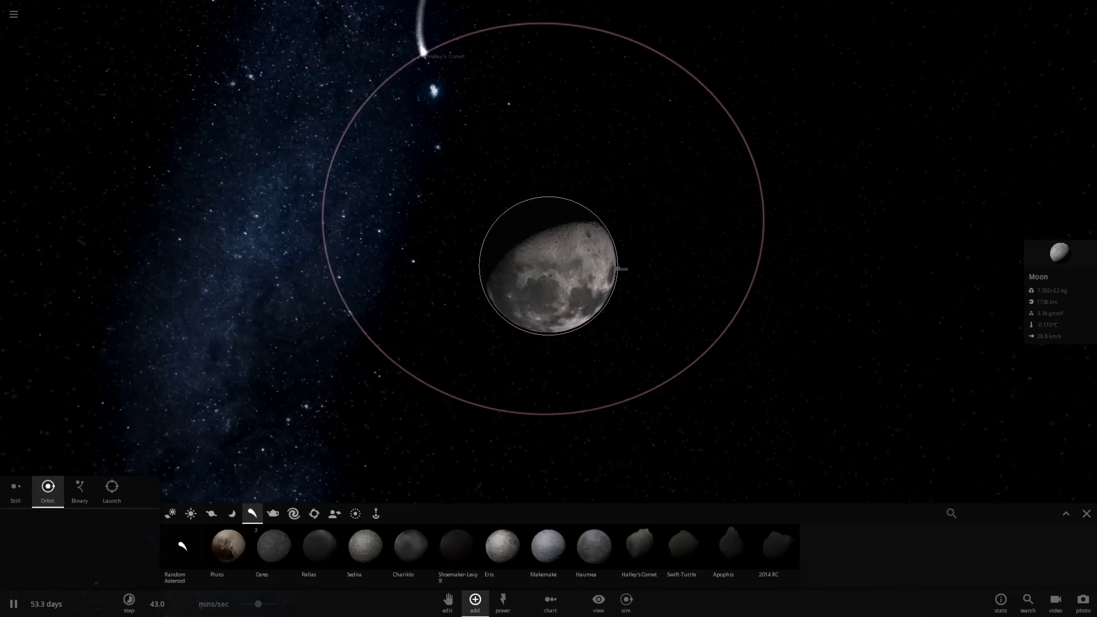
scroll(549, 265, "down", 1)
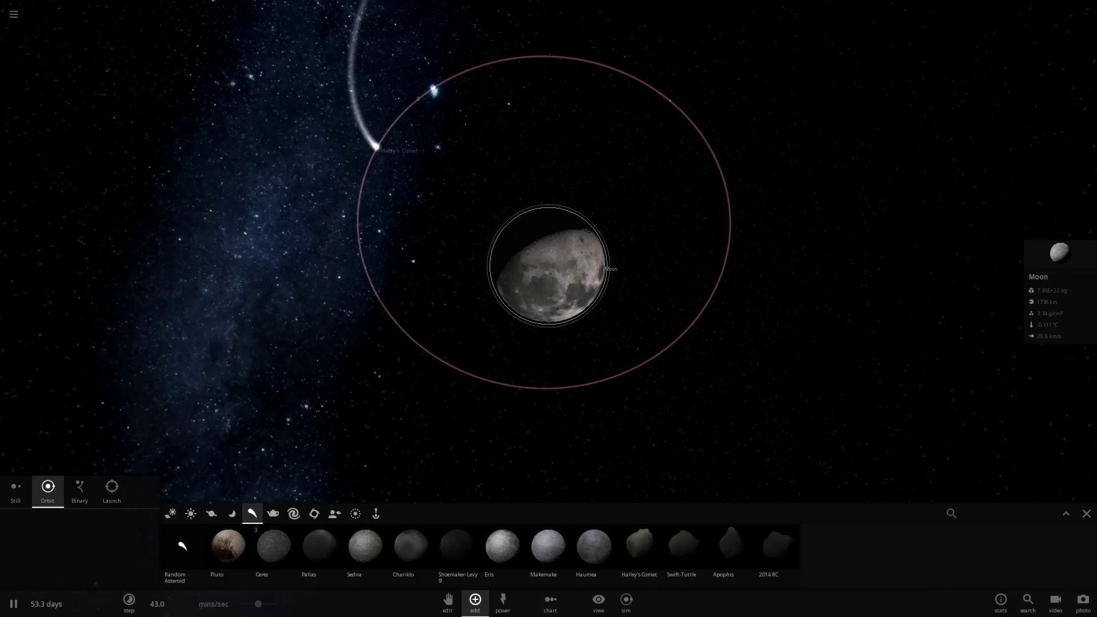
left_click_drag(548, 266, 479, 194)
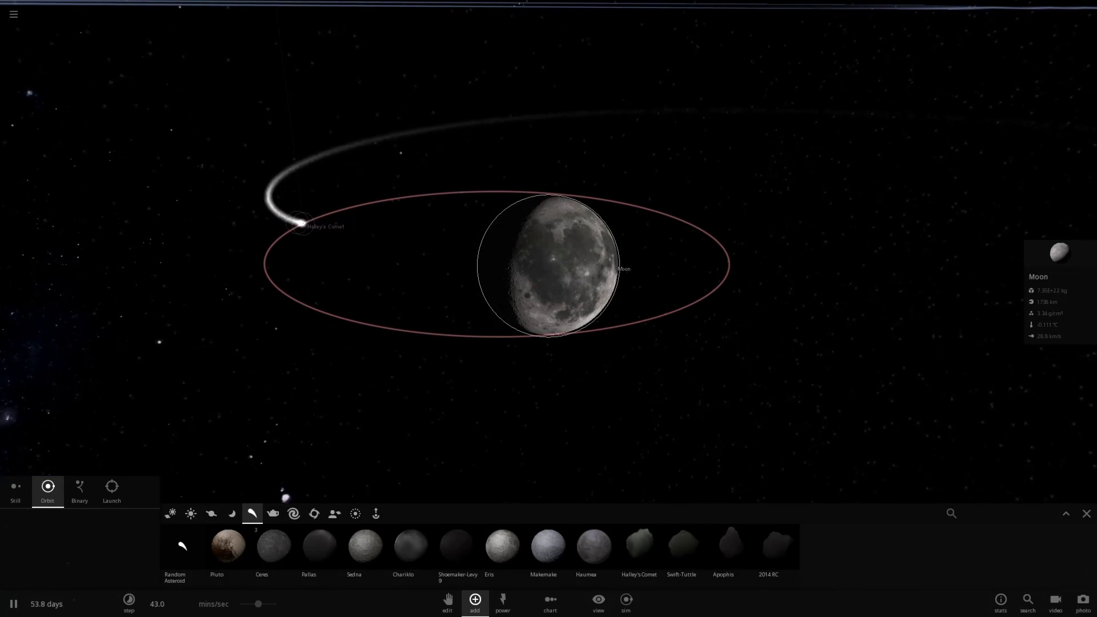
- Inspect Halley's Comet up close and remove it from the simulation
double_click(288, 232)
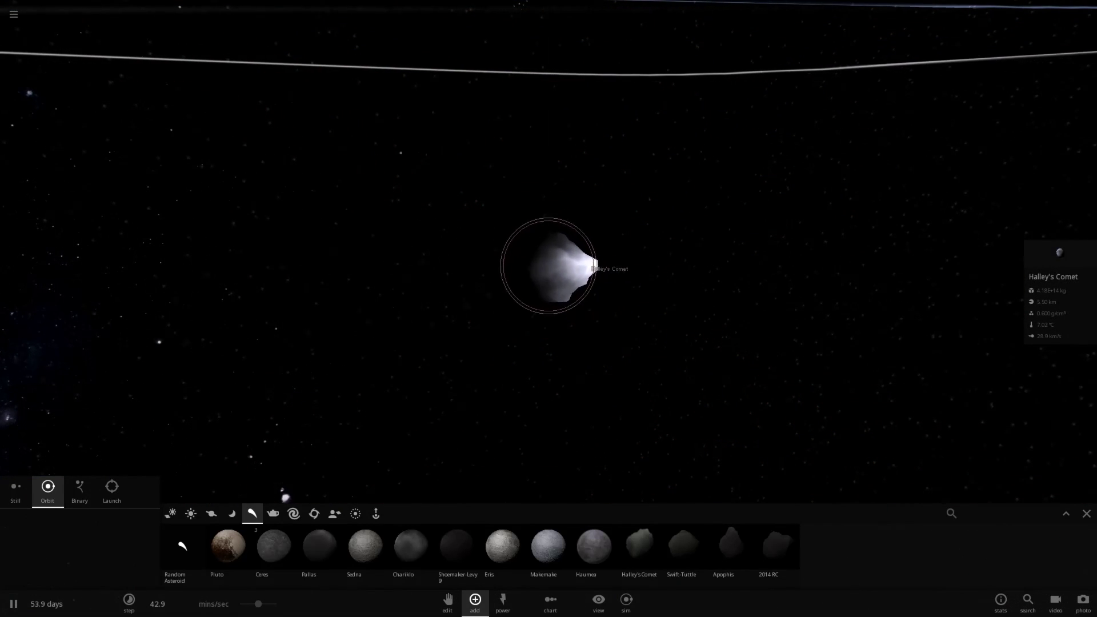
scroll(548, 266, "down", 10)
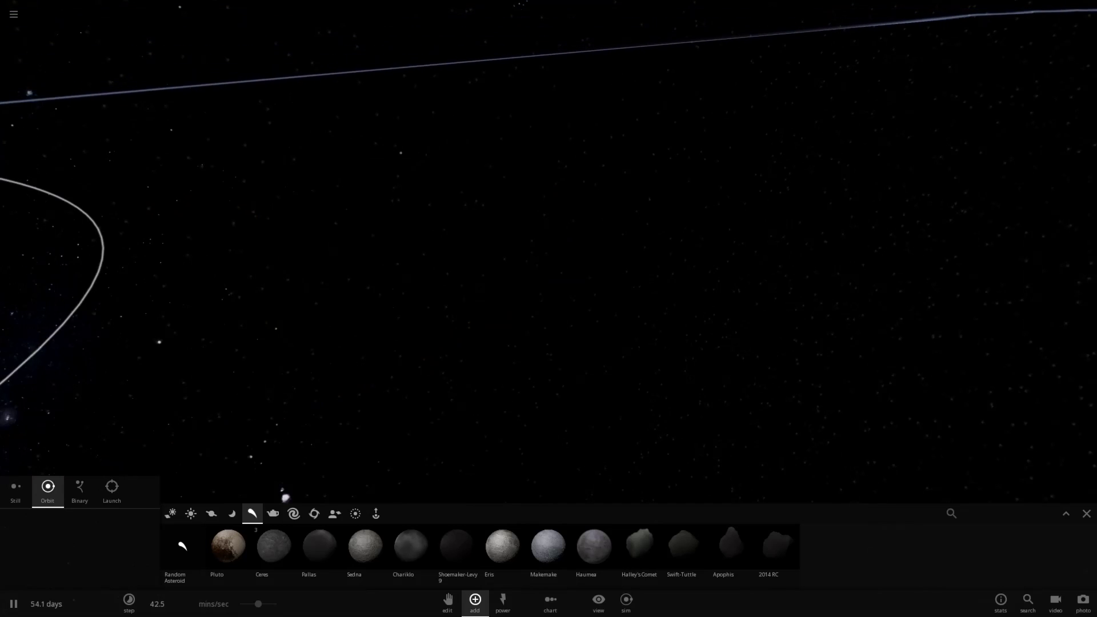
scroll(549, 274, "down", 5)
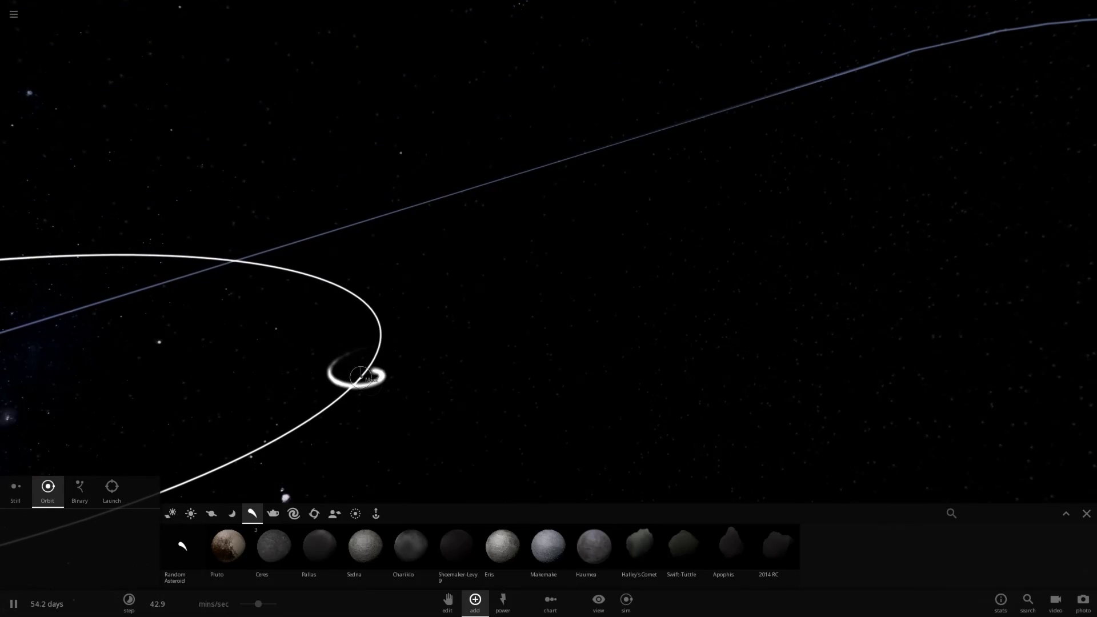
- Focus on the Moon and place Haumea in orbit around it at a distance of about 19,000 km
double_click(361, 377)
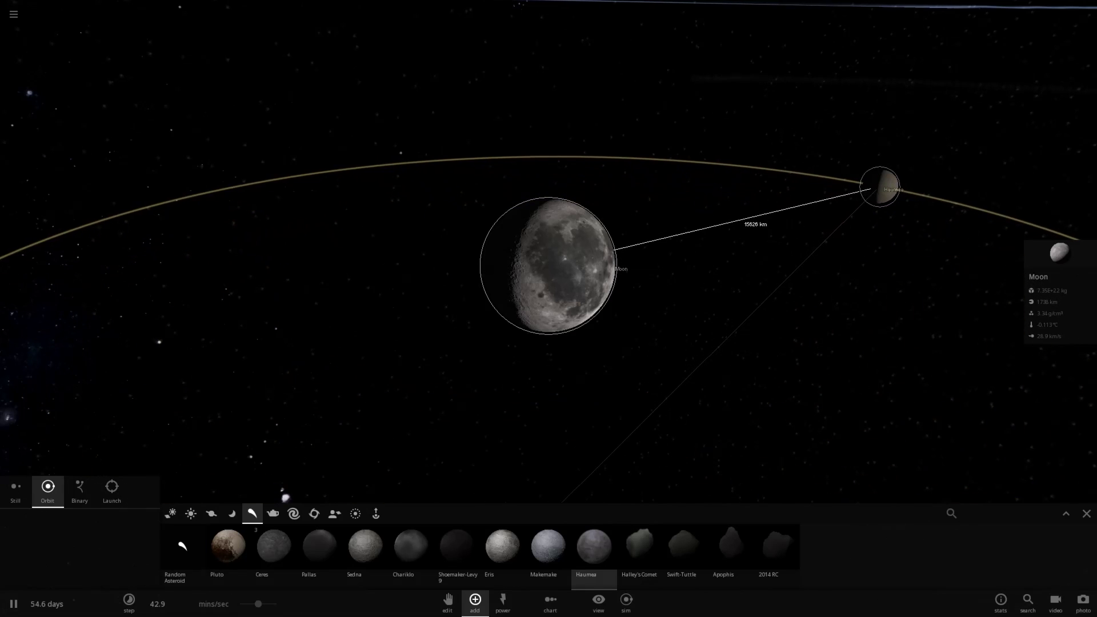
scroll(883, 189, "down", 3)
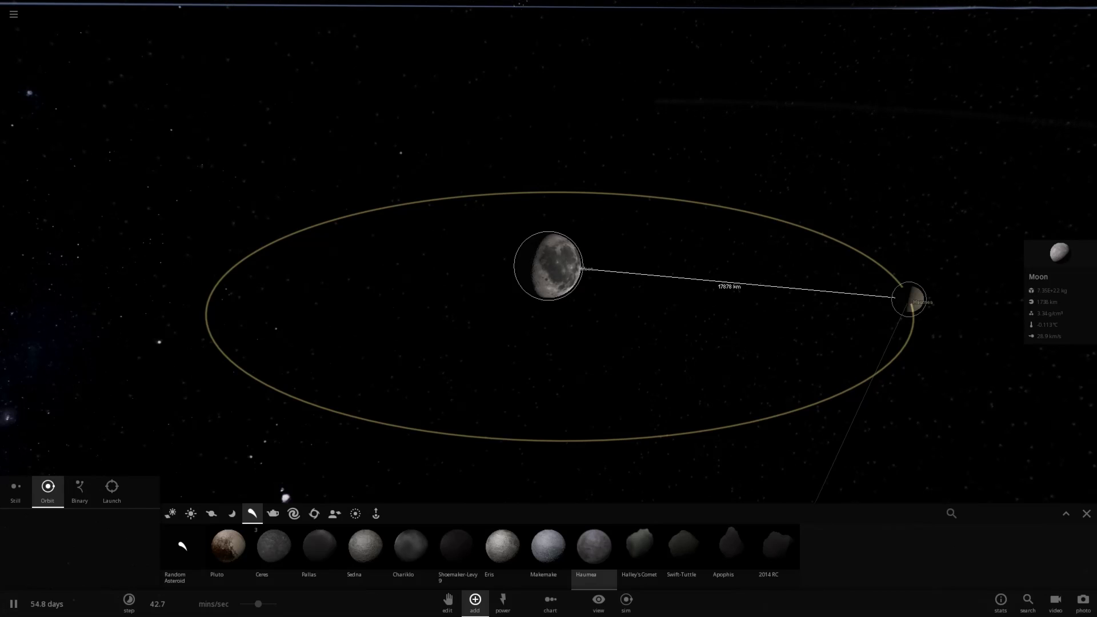
left_click(922, 293)
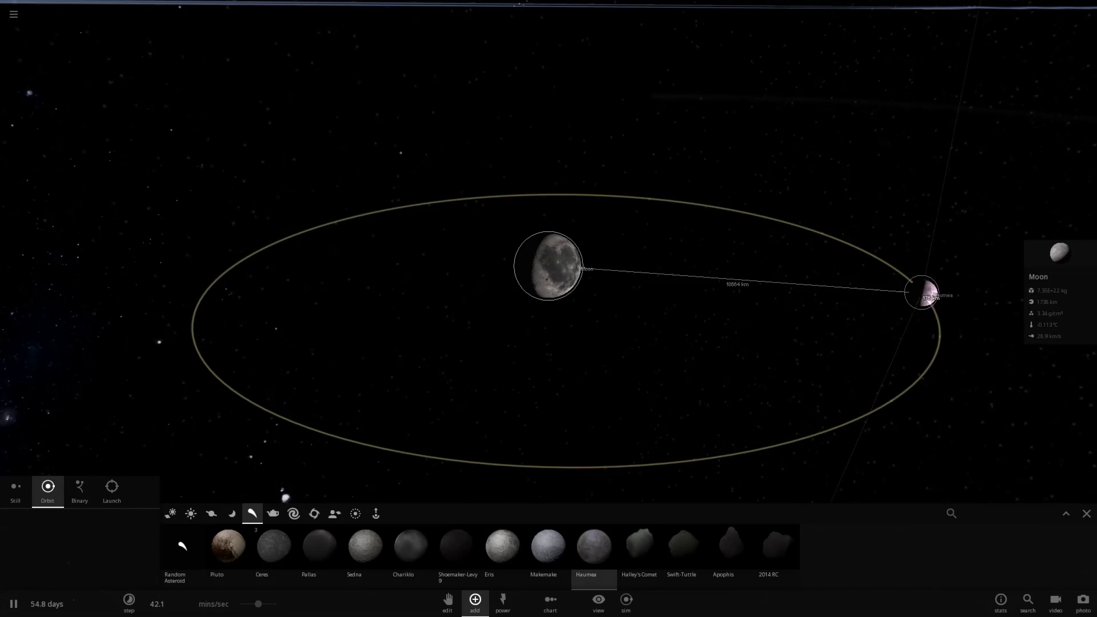
key("Escape")
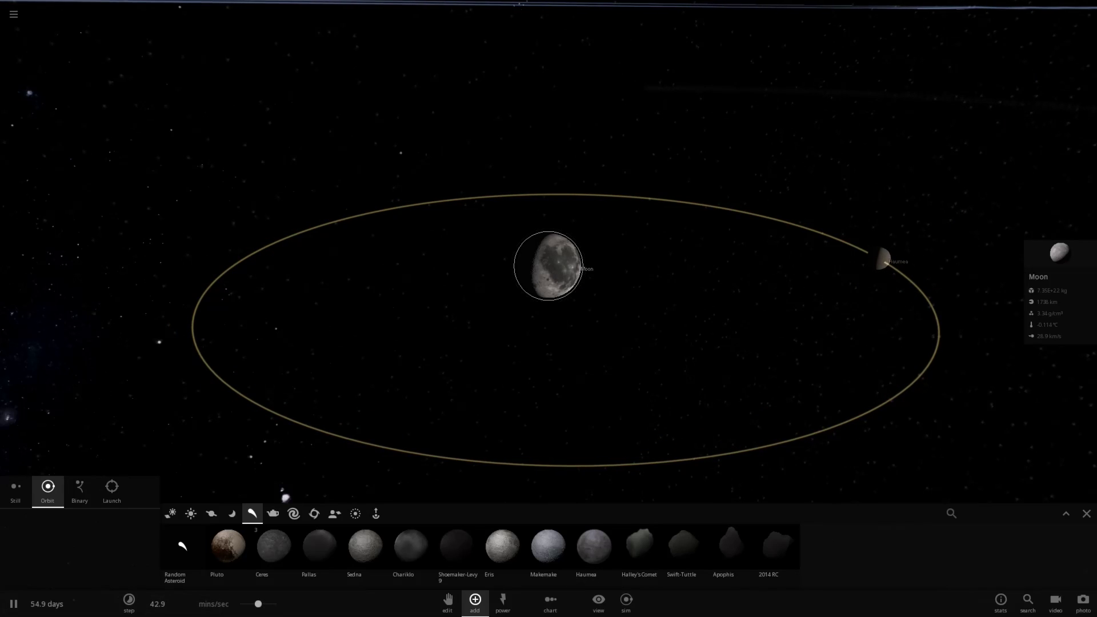
- Speed up the simulation to about 5.9 hours per second and examine Haumea's orbit around the Moon at different scales
left_click_drag(276, 604, 277, 604)
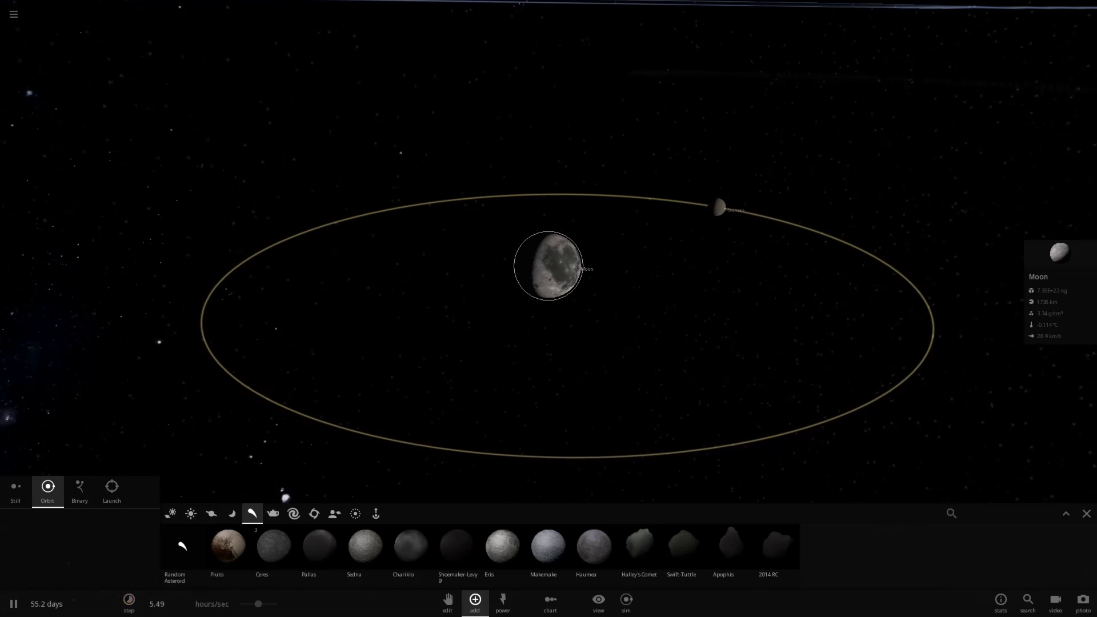
scroll(548, 265, "down", 5)
scroll(285, 497, "up", 5)
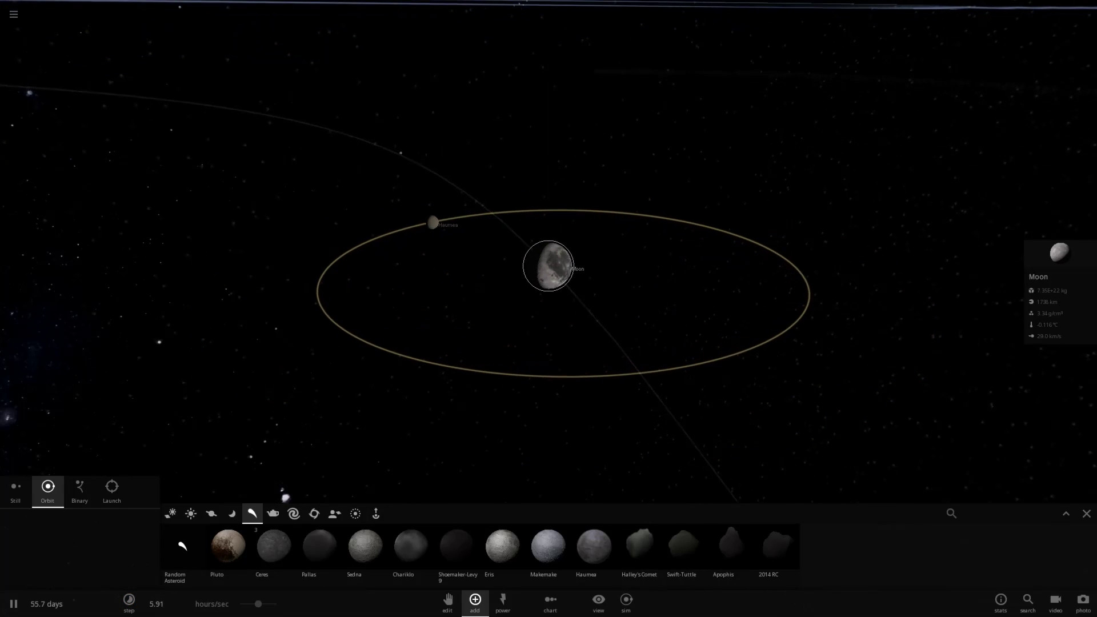
scroll(286, 497, "down", 5)
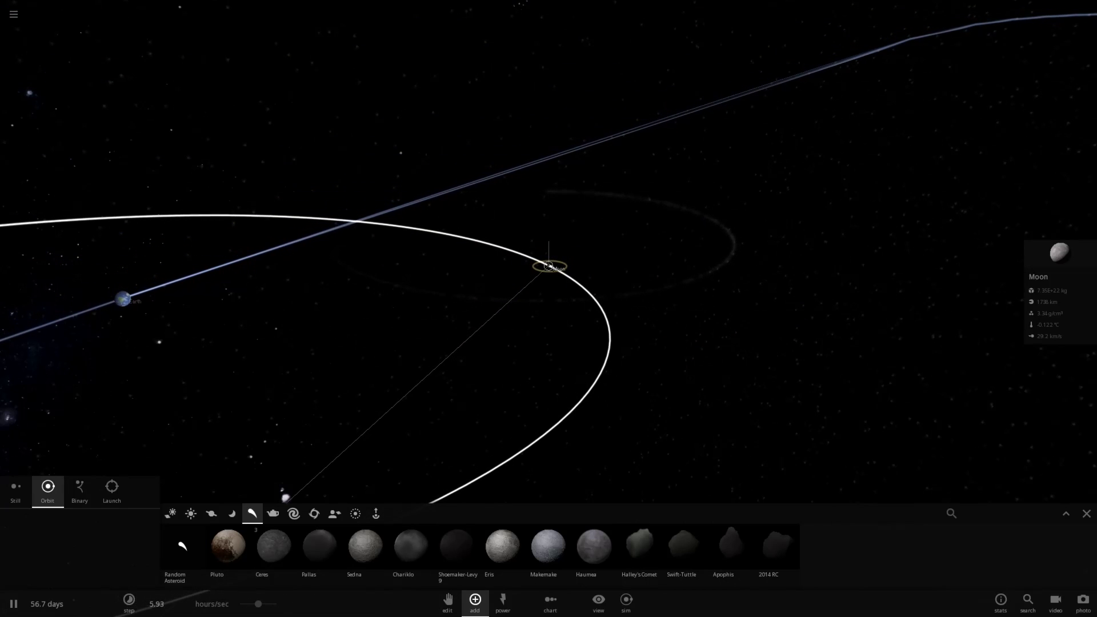
scroll(285, 497, "up", 5)
scroll(285, 496, "up", 3)
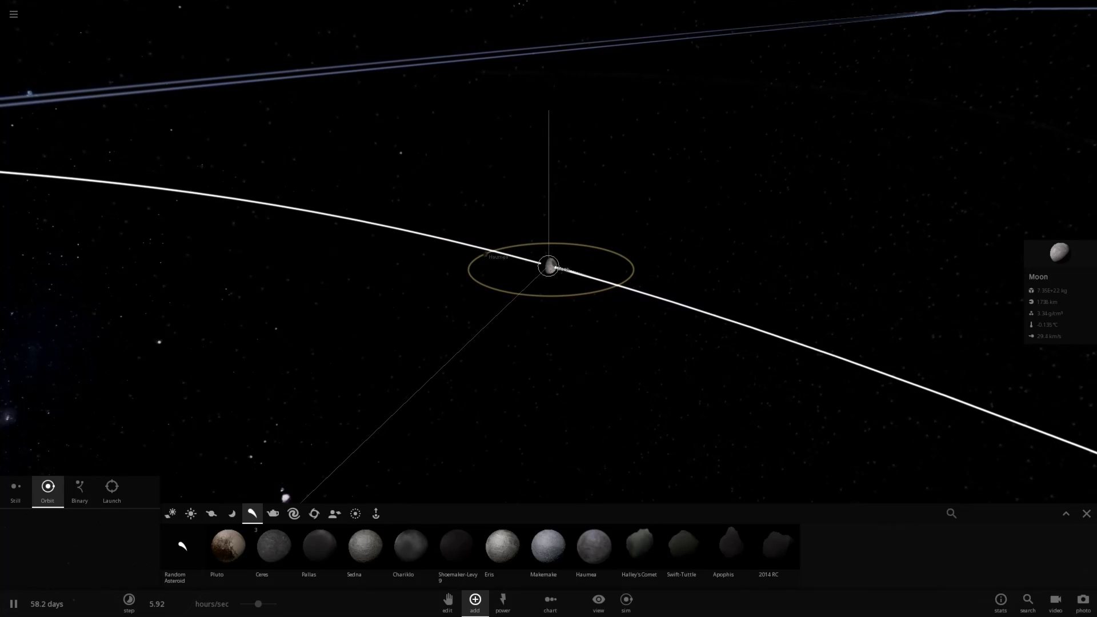
- Focus on Haumea and examine its surface and its motion around the Moon and Earth at different scales
double_click(471, 265)
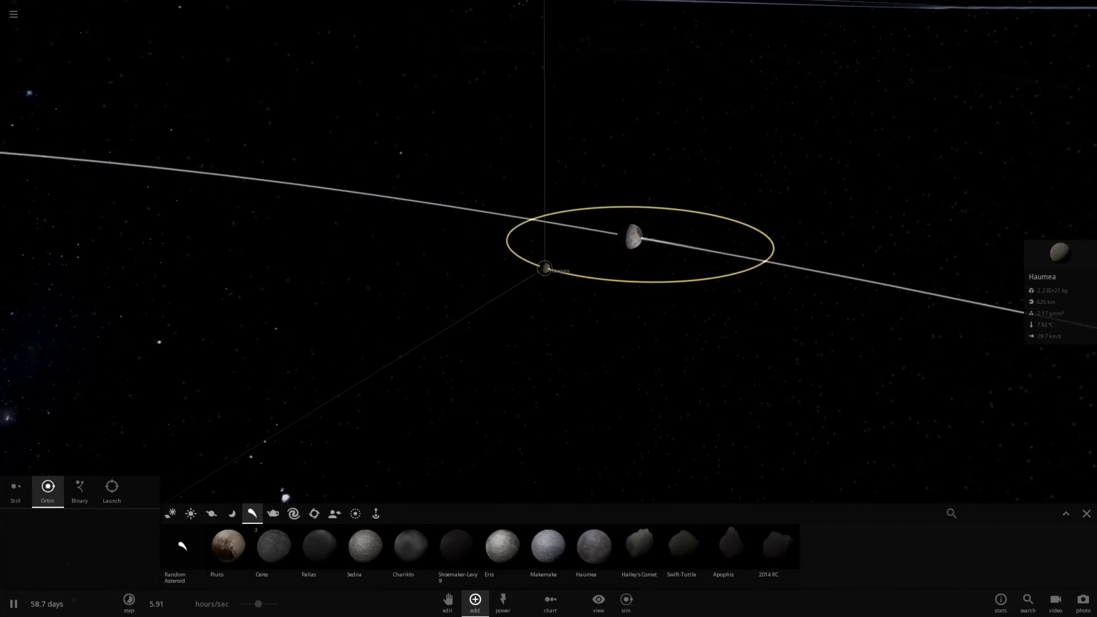
scroll(548, 265, "up", 5)
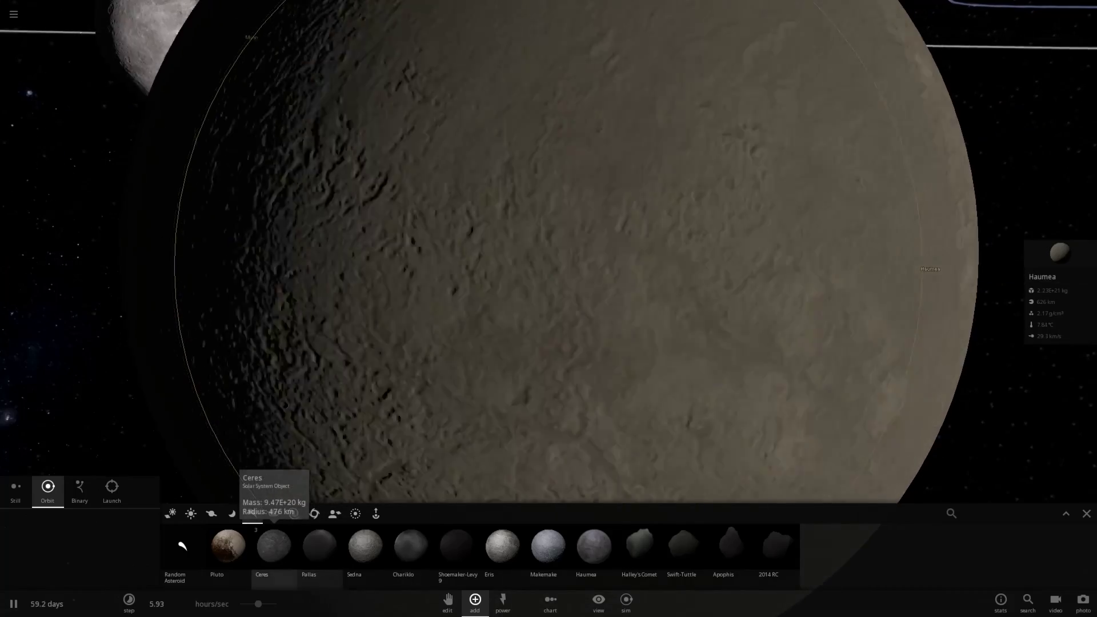
scroll(548, 266, "down", 2)
scroll(285, 497, "down", 3)
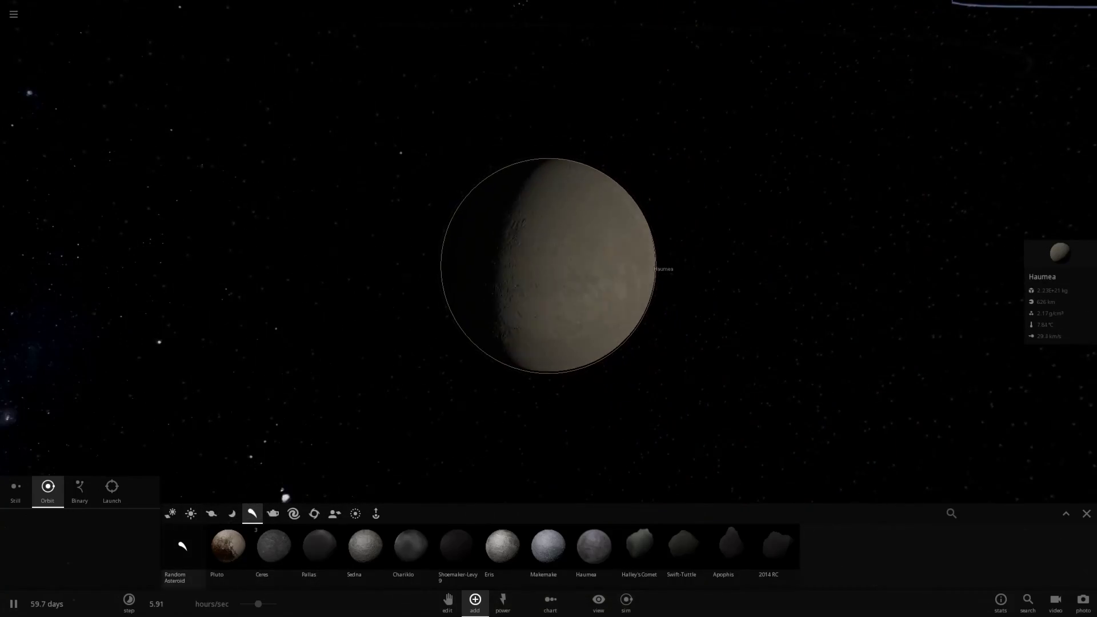
scroll(285, 497, "down", 5)
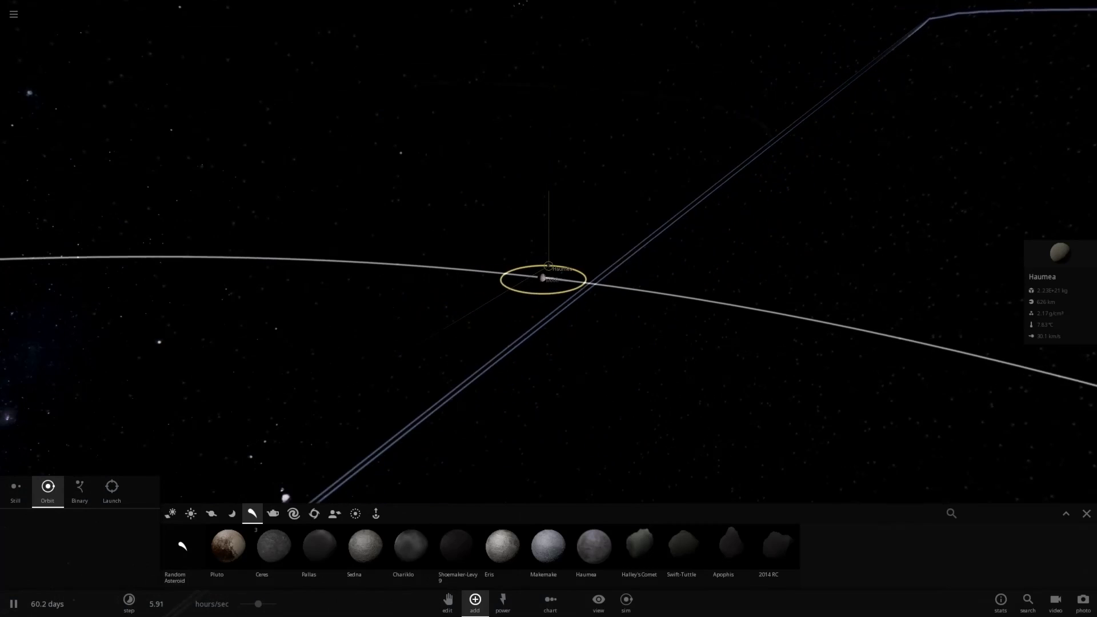
scroll(549, 266, "down", 4)
scroll(548, 265, "up", 6)
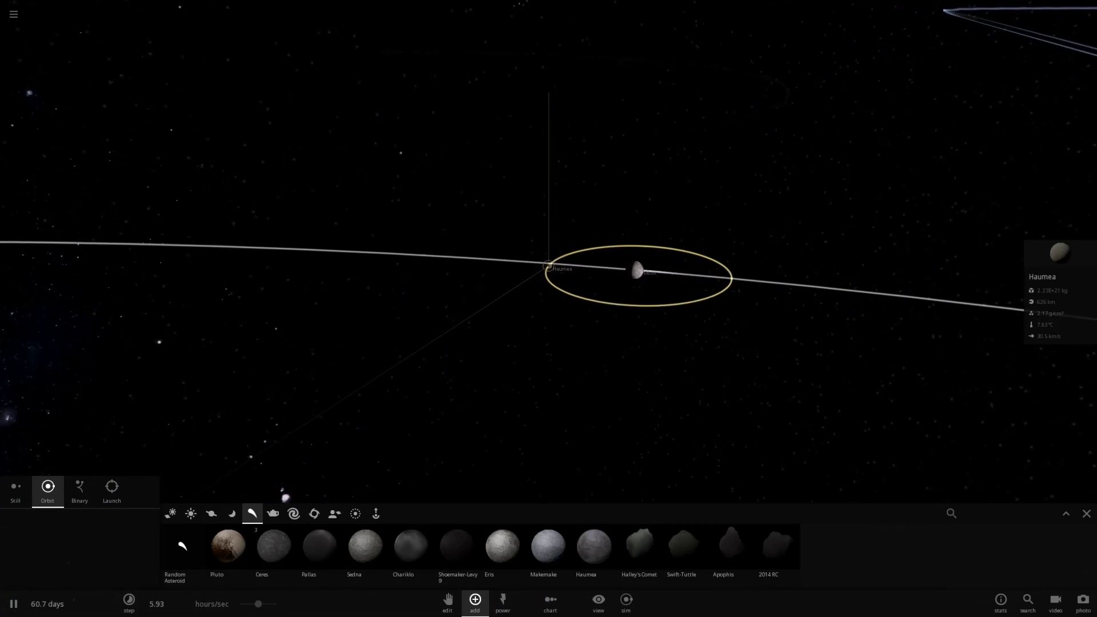
scroll(286, 497, "down", 5)
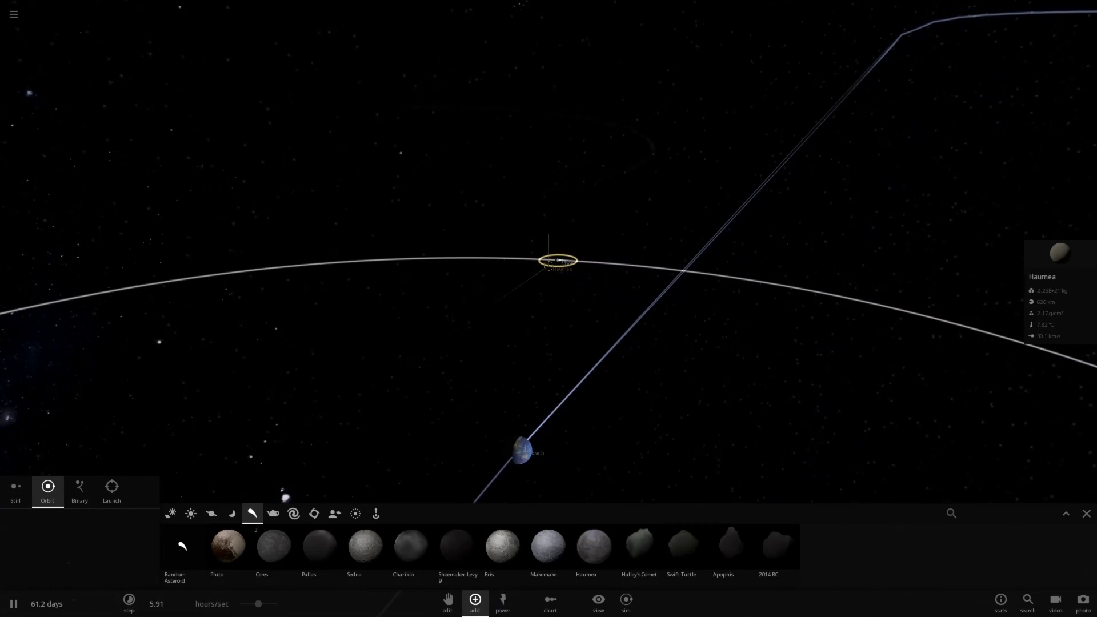
scroll(286, 497, "up", 6)
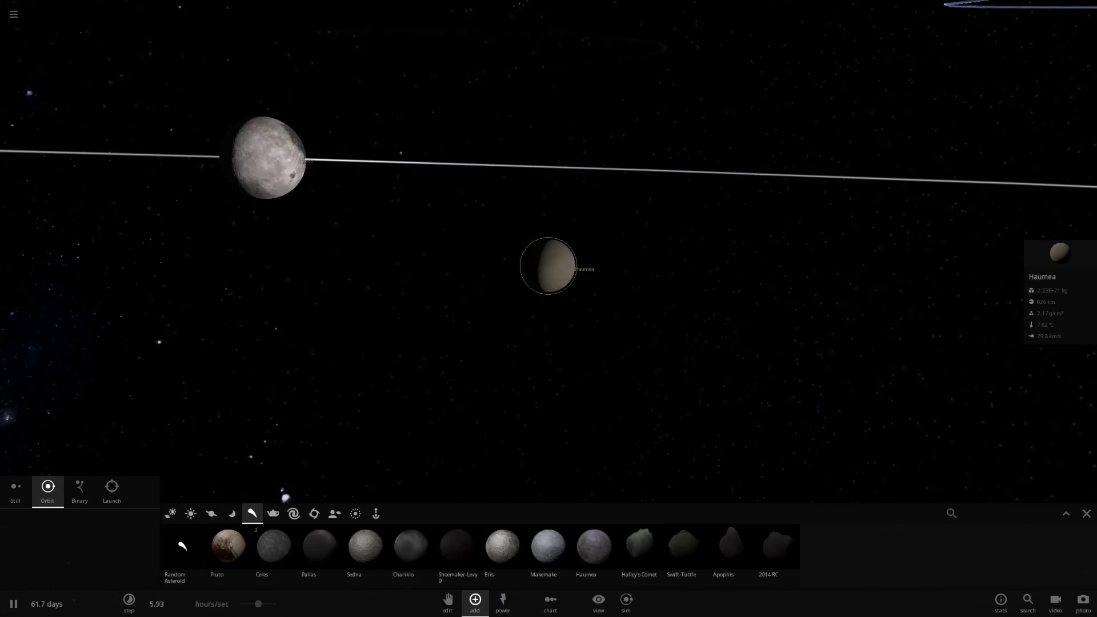
- Slow the simulation to about 32 minutes per second and place Swift-Tuttle in orbit around Haumea
left_click_drag(258, 604, 240, 603)
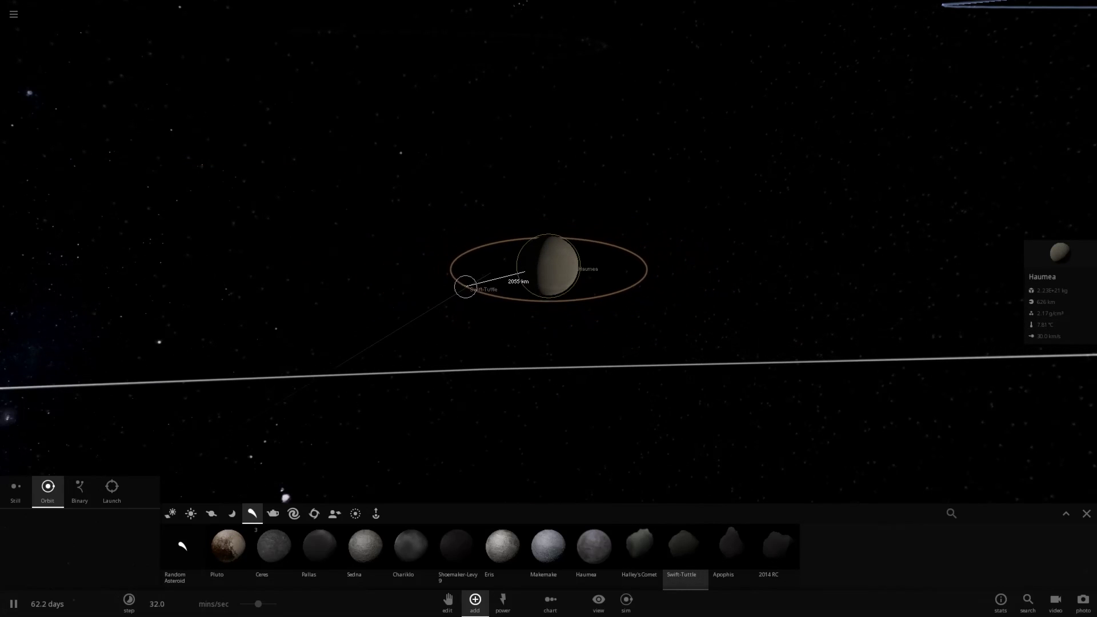
left_click(491, 274)
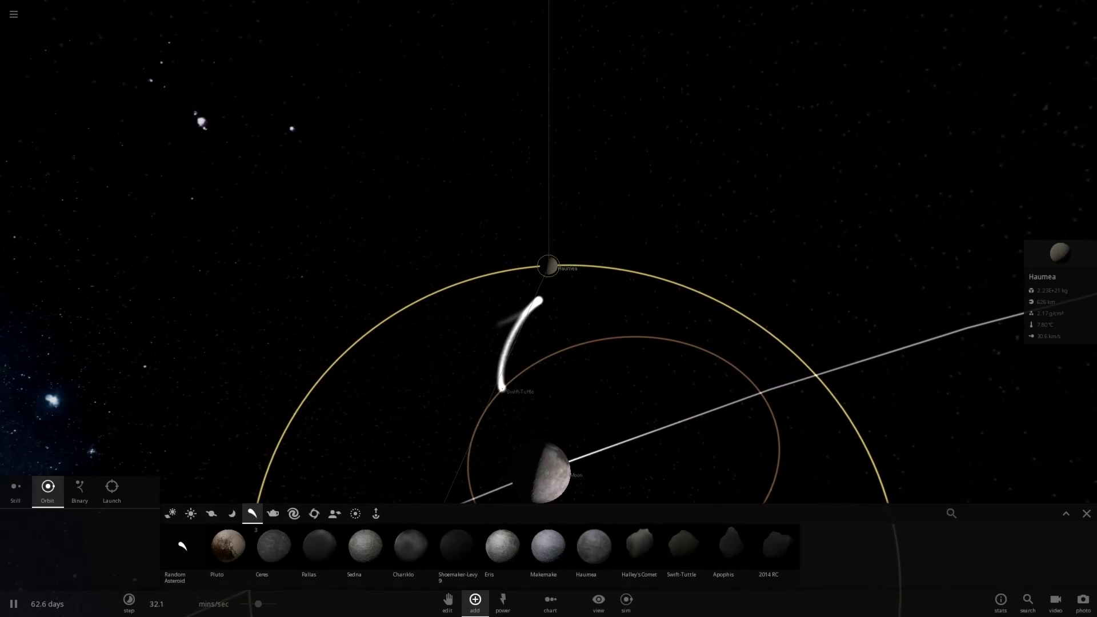
scroll(490, 275, "down", 3)
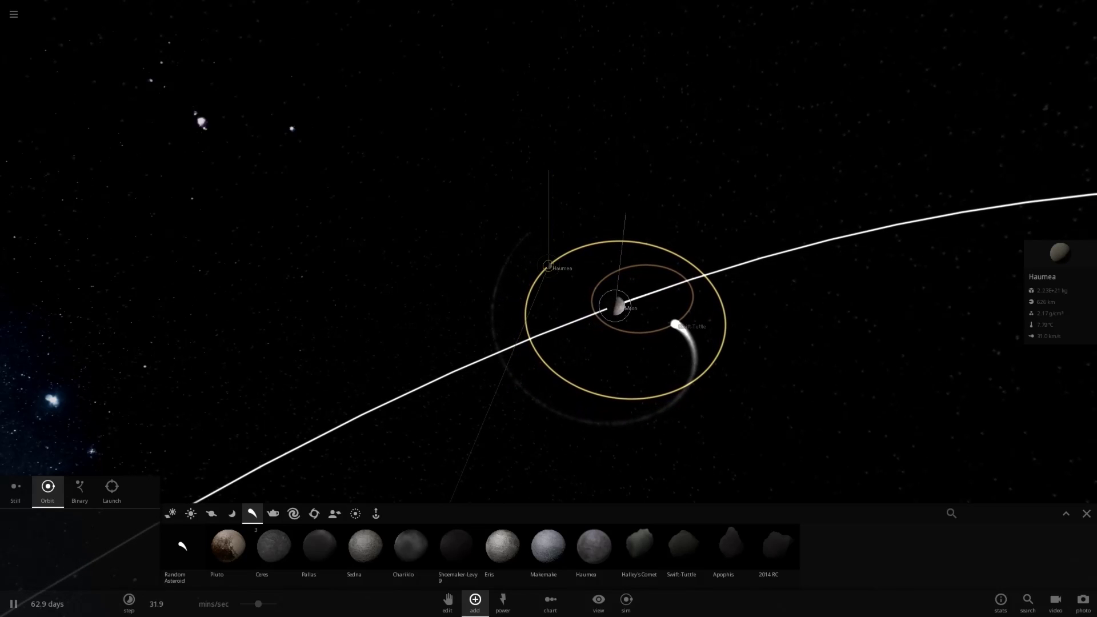
scroll(549, 266, "down", 3)
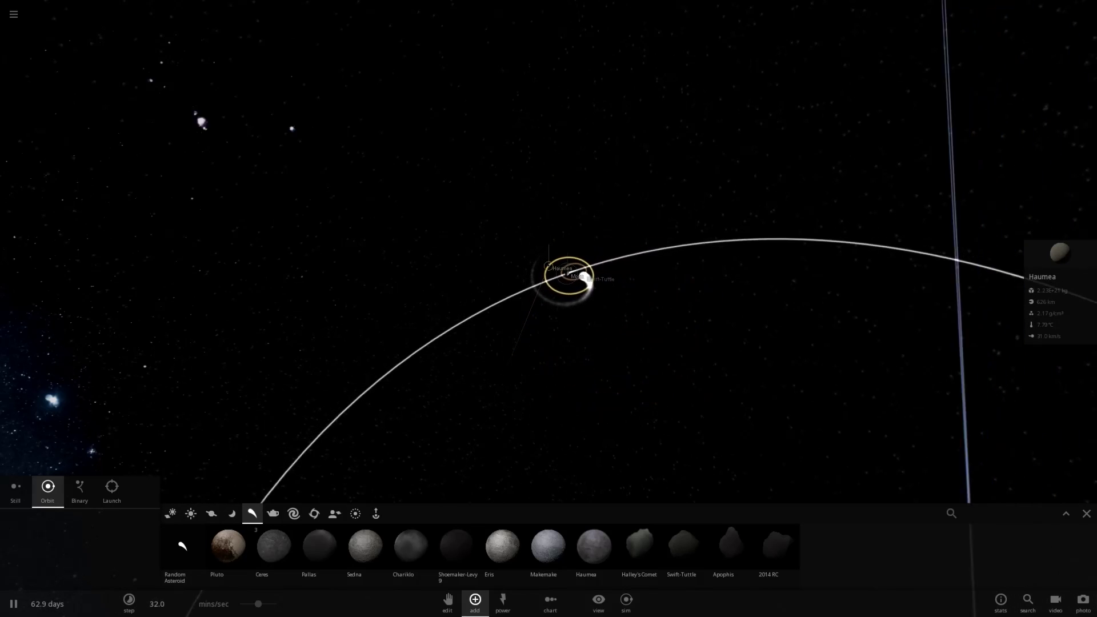
- Place 2014 RC in a close orbit around Haumea and examine its motion relative to the Moon
scroll(548, 266, "up", 8)
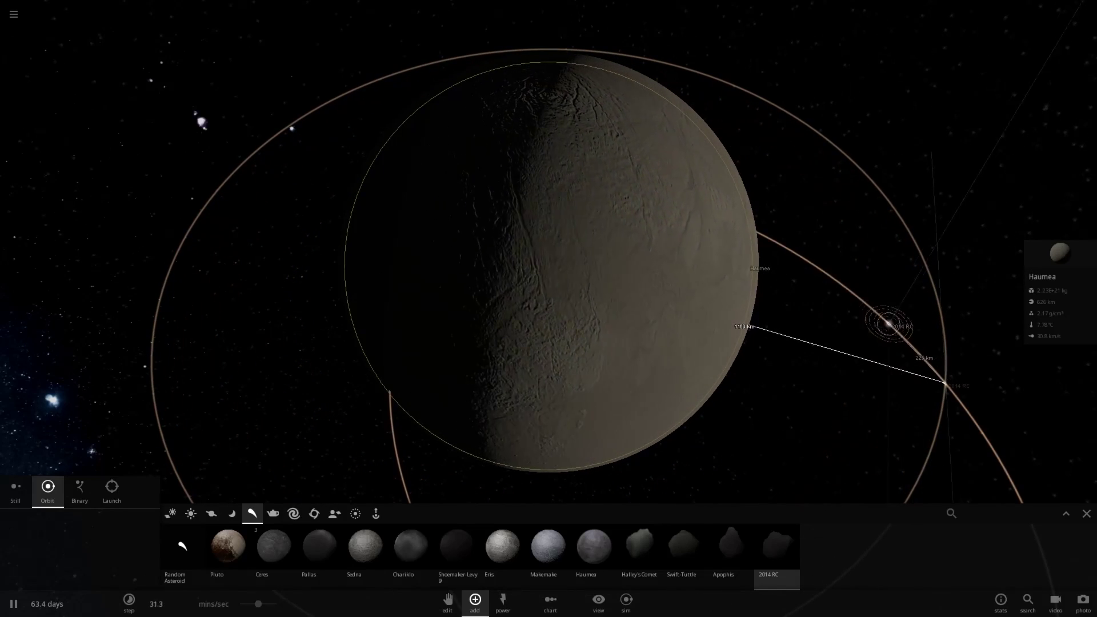
left_click(949, 381)
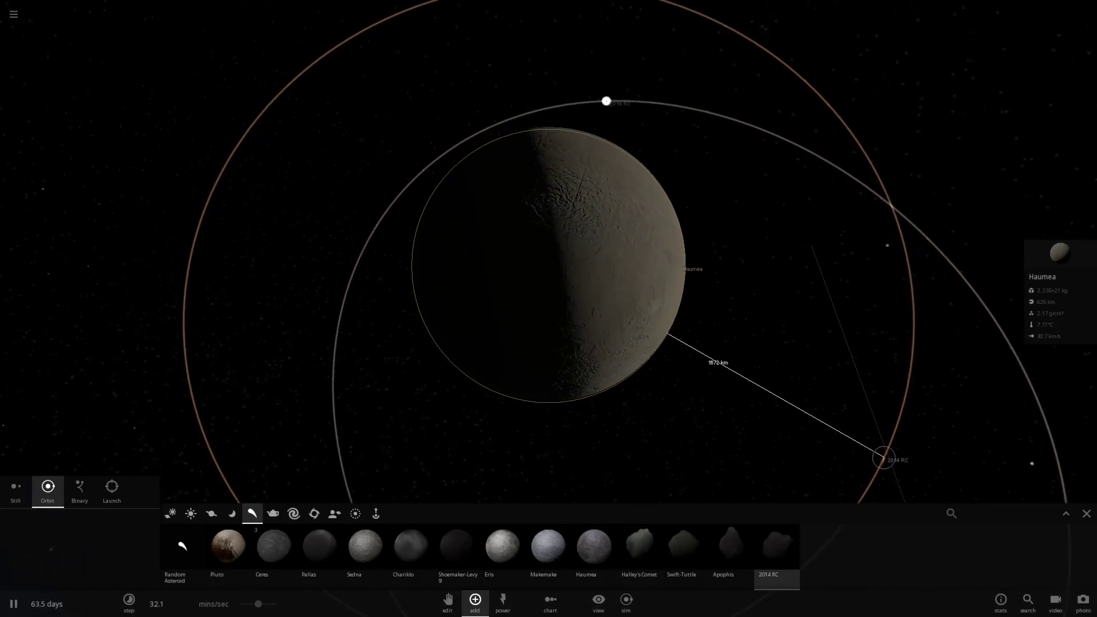
scroll(906, 443, "down", 4)
scroll(907, 443, "down", 6)
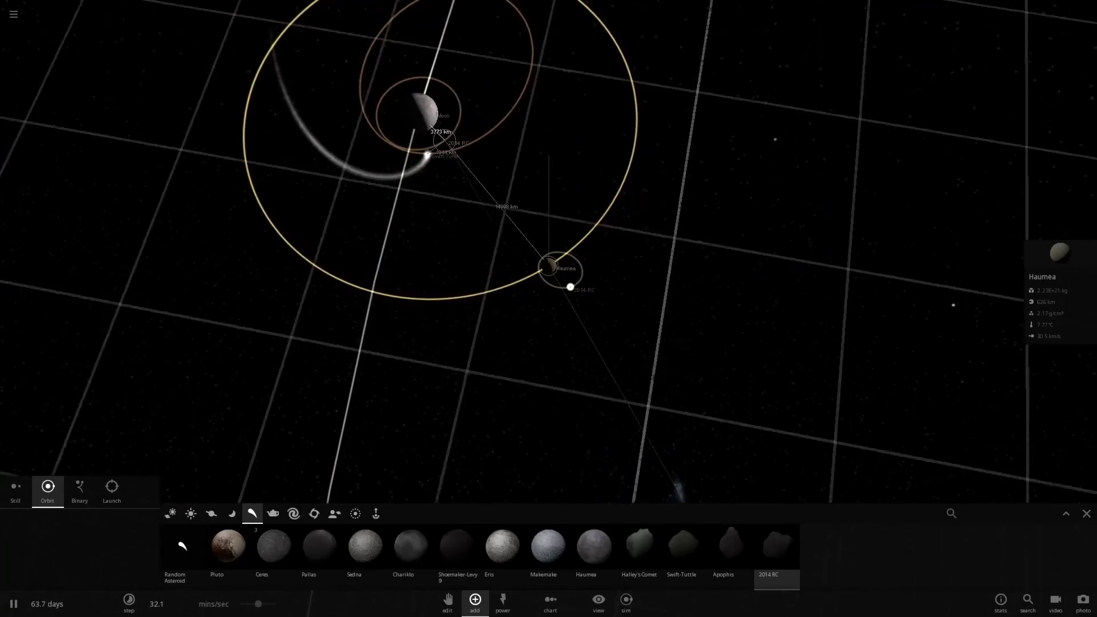
key("Escape")
- Pause the simulation and focus on the Moon
scroll(548, 251, "down", 3)
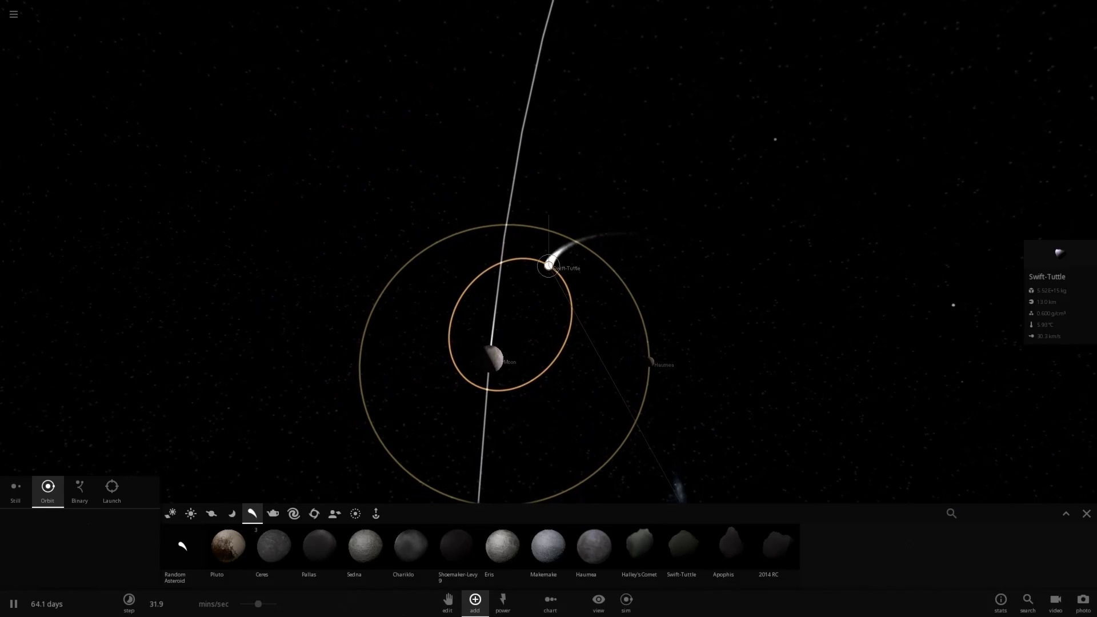
scroll(548, 309, "down", 5)
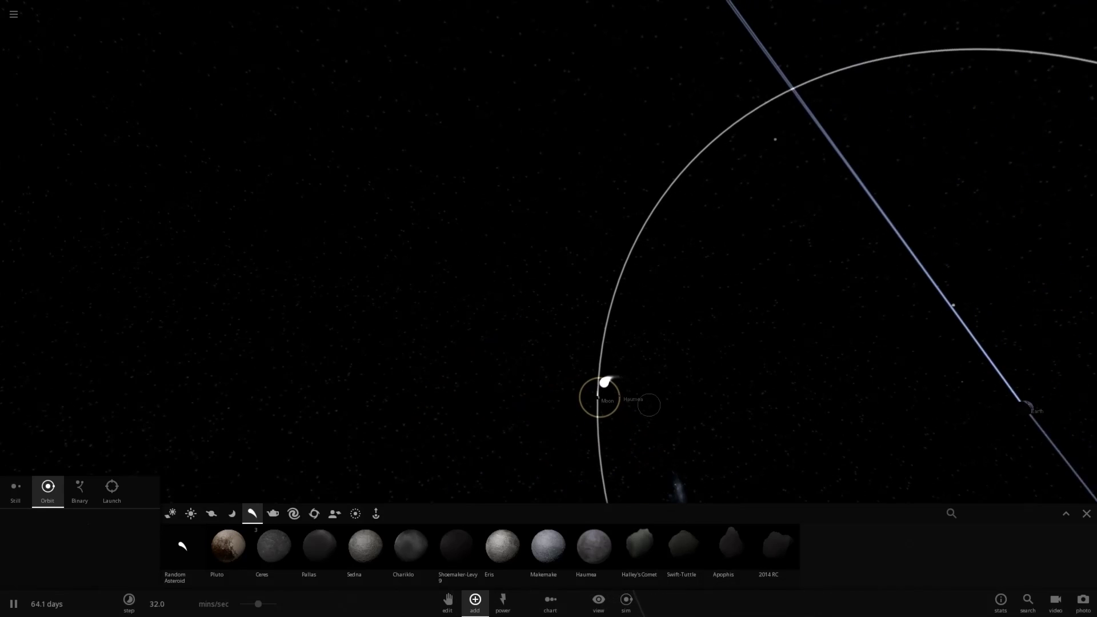
key("space")
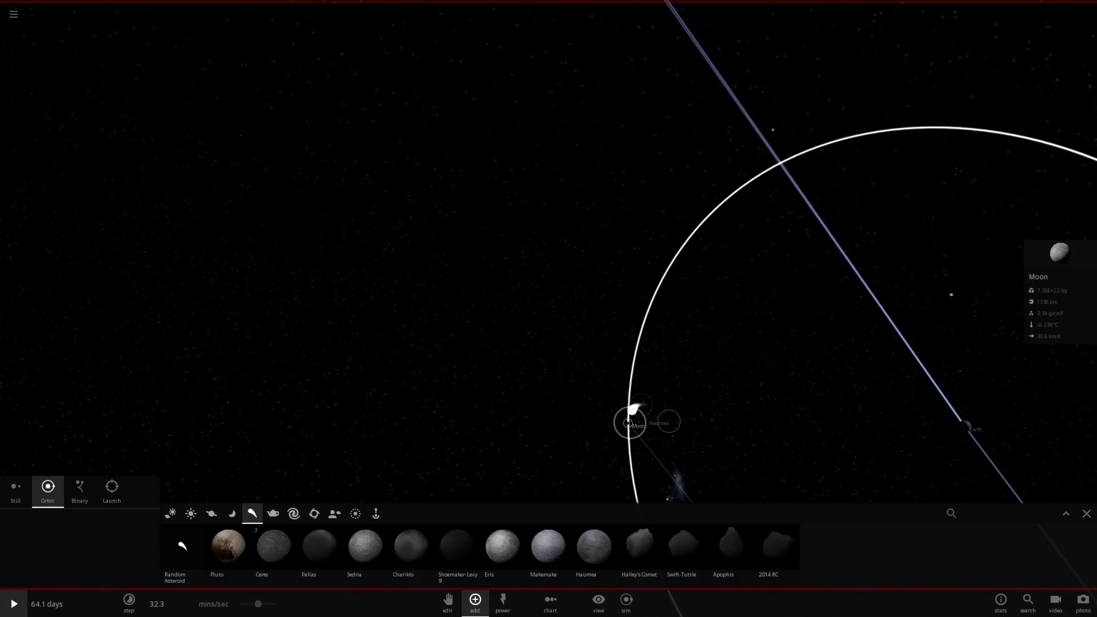
scroll(672, 431, "up", 3)
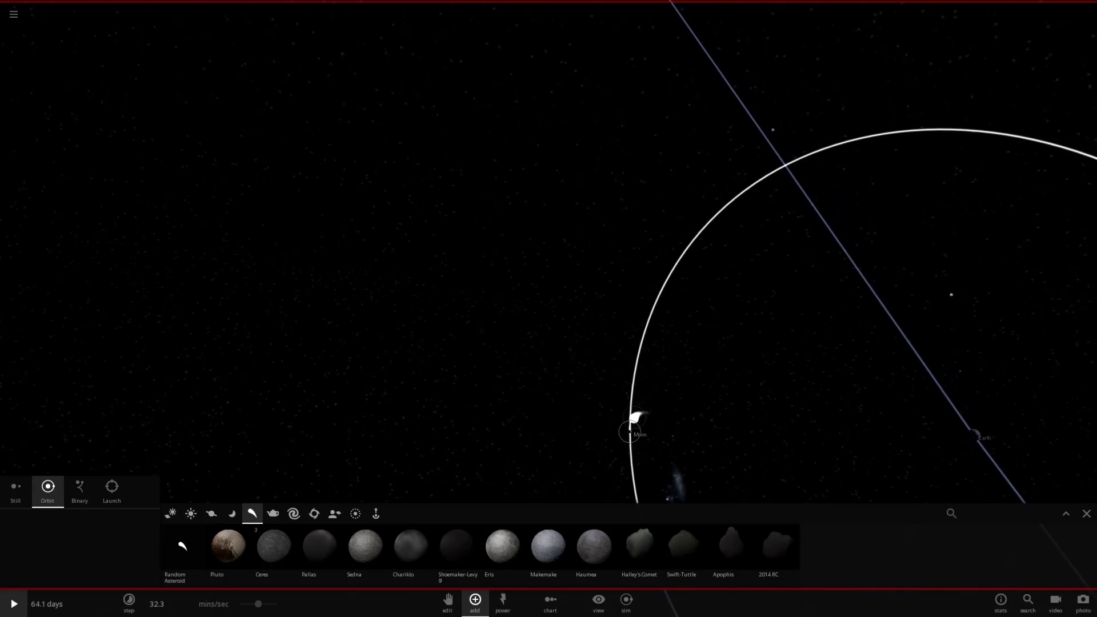
double_click(627, 420)
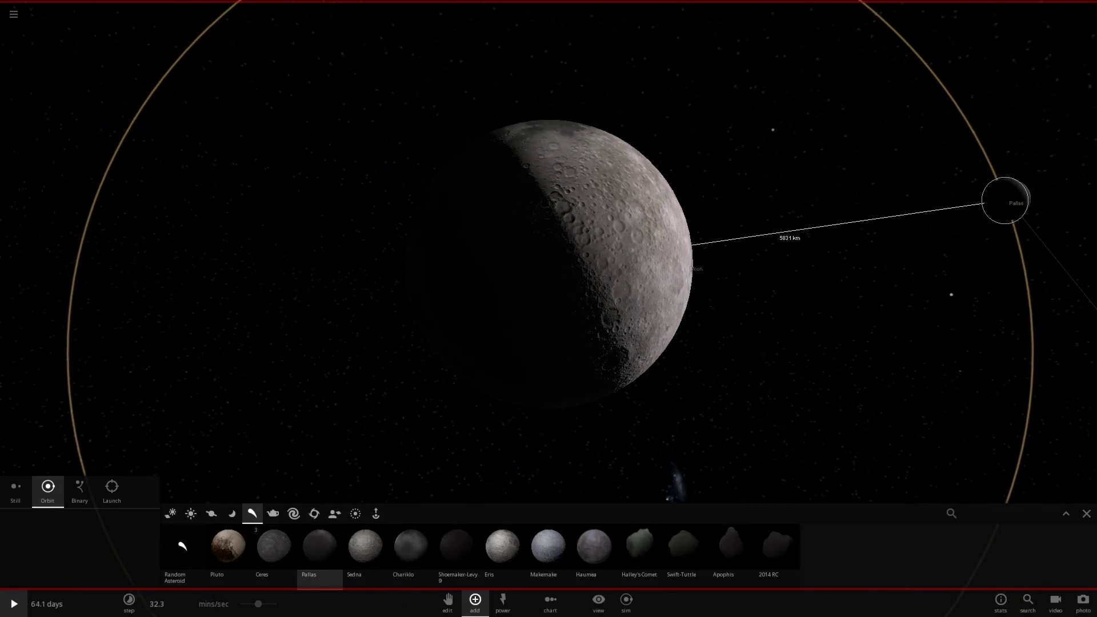
- Place two Pallas bodies as a binary pair about 1,000 km apart, roughly 12,000 km from the Moon
scroll(1009, 201, "down", 4)
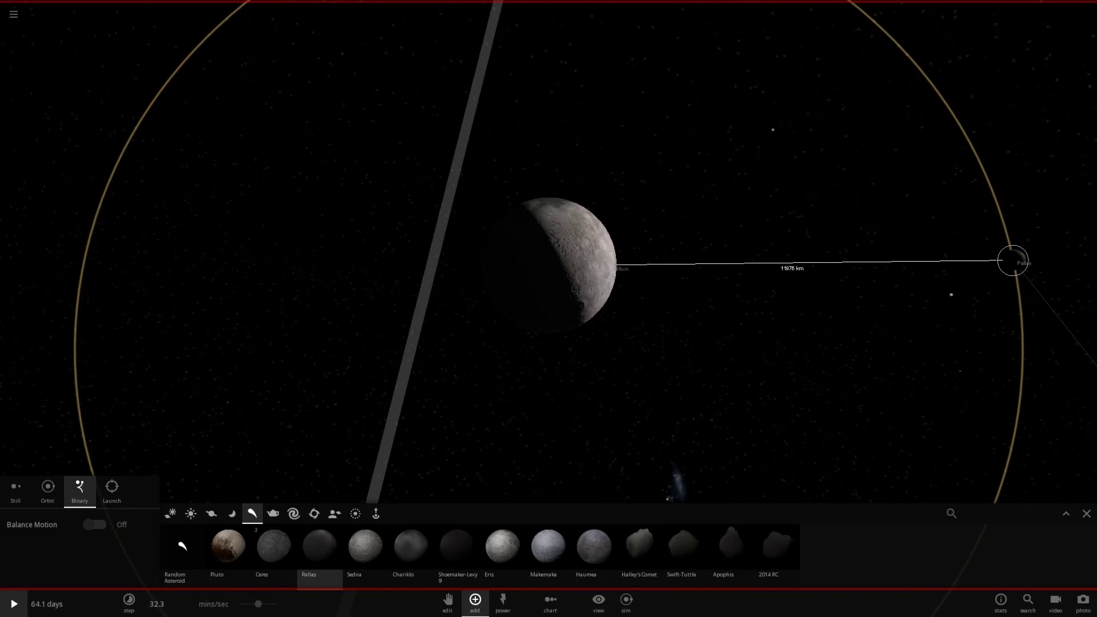
left_click(1013, 261)
scroll(1011, 260, "down", 3)
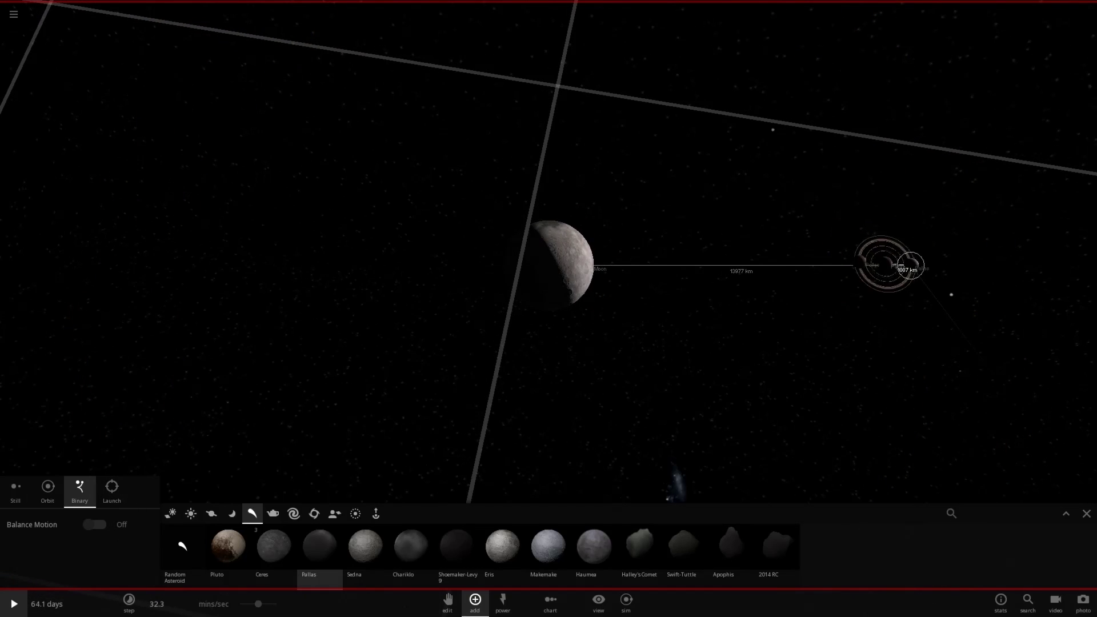
left_click(883, 264)
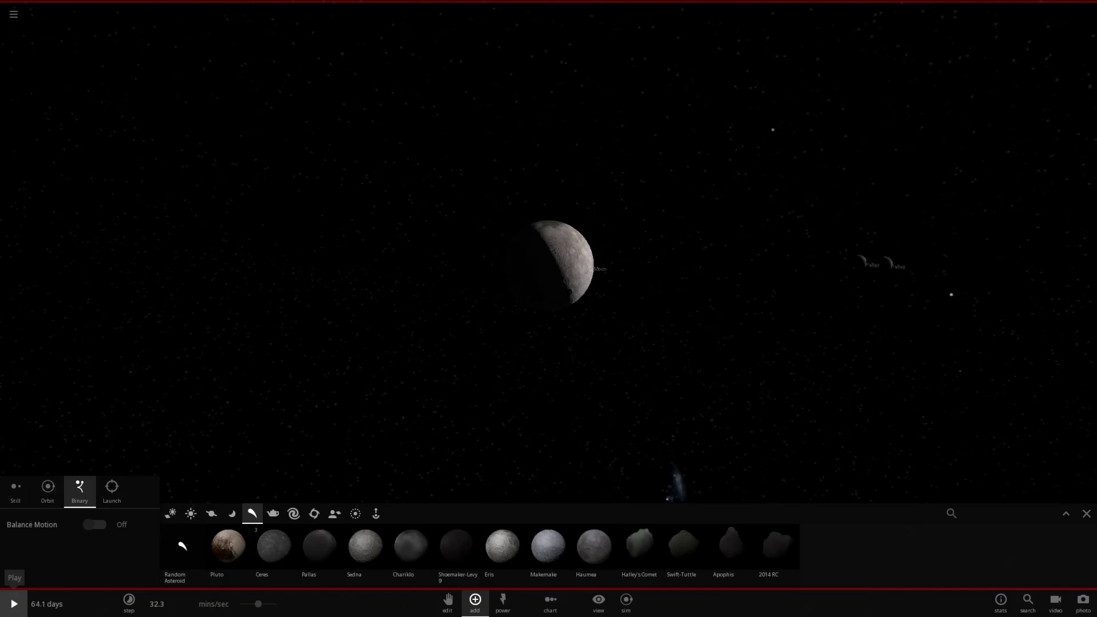
- Resume the simulation and raise its speed to about 52 minutes per second to watch the Pallas pair circle the Moon
left_click(14, 604)
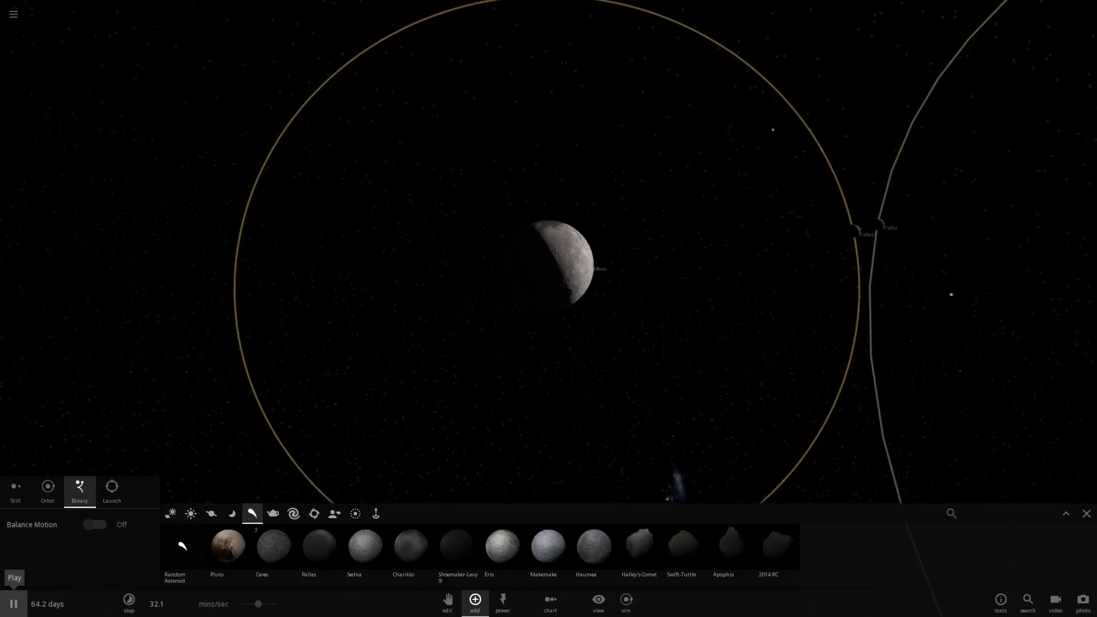
scroll(548, 265, "down", 5)
scroll(548, 264, "up", 2)
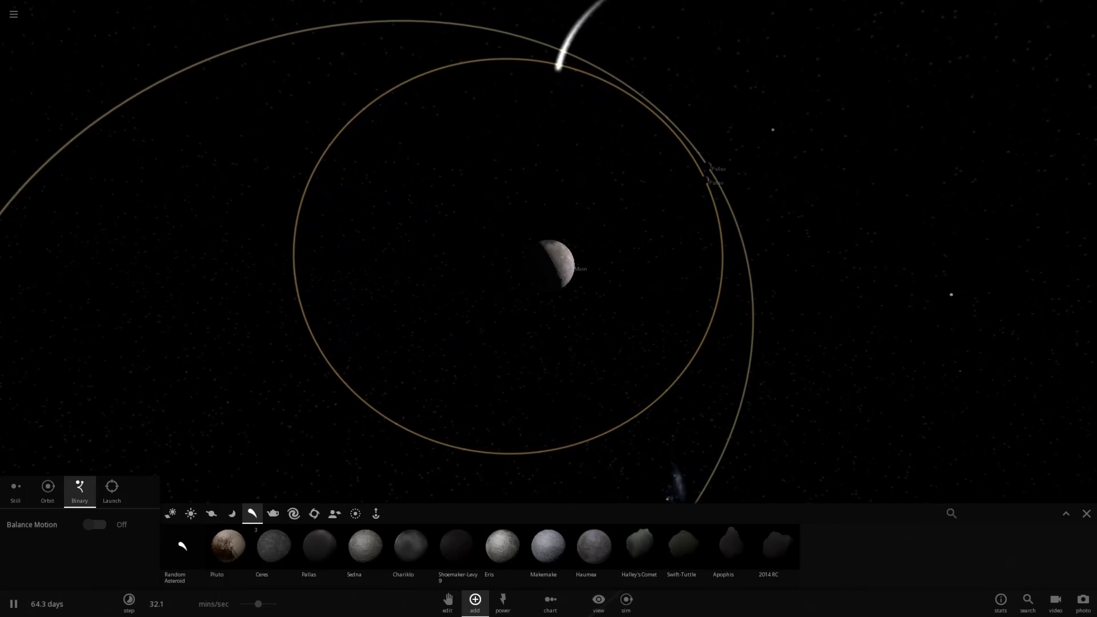
scroll(549, 265, "down", 2)
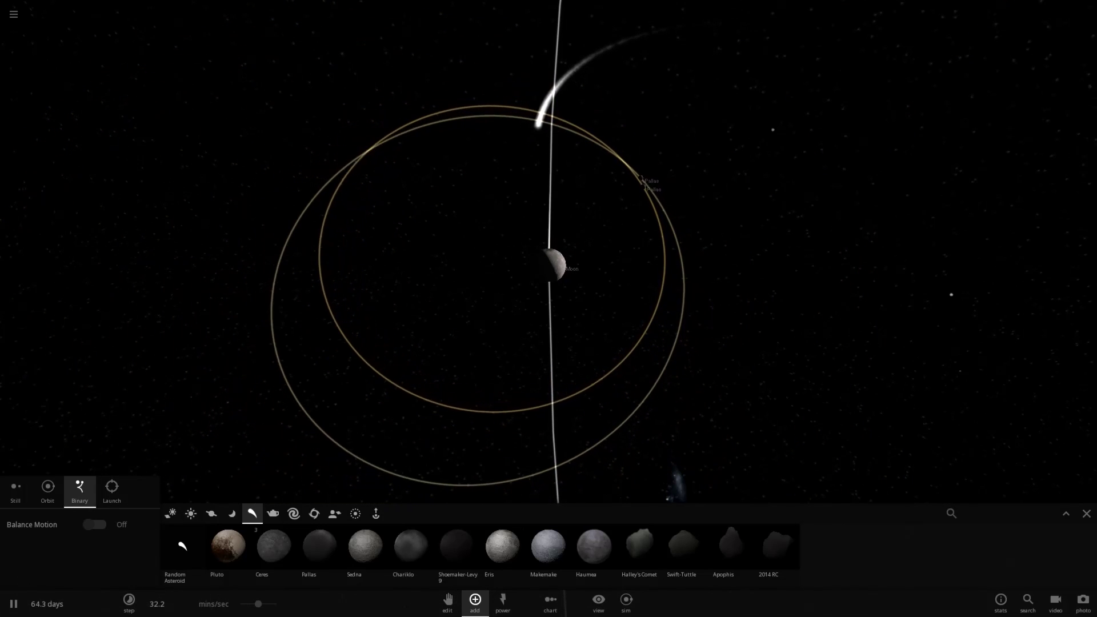
left_click_drag(258, 603, 259, 604)
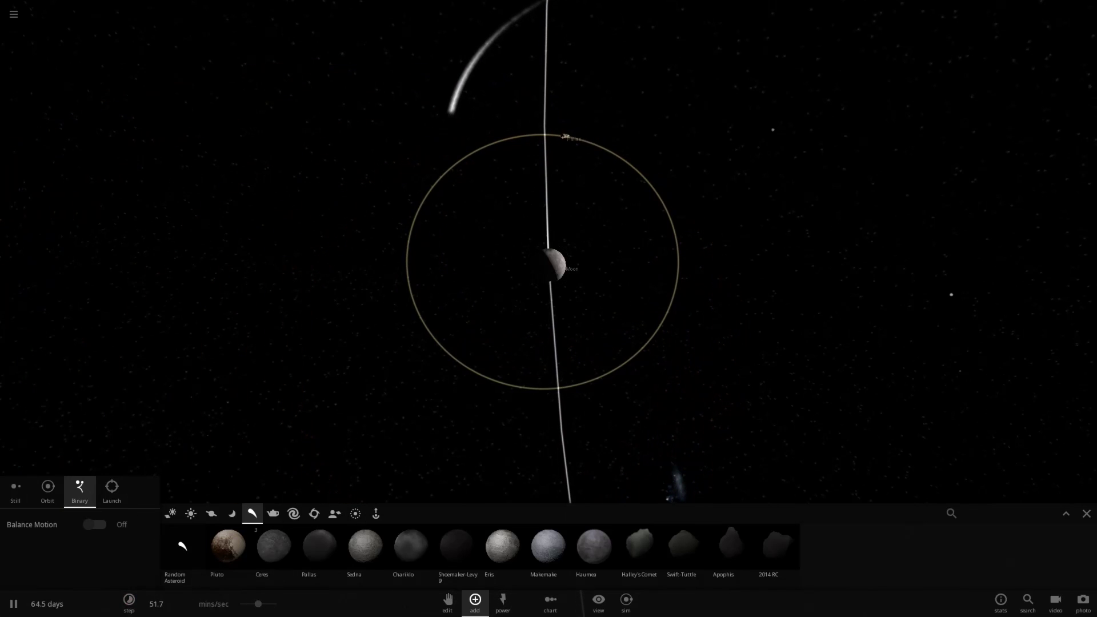
- Select Earth together with all the bodies around it and delete them, keeping the Sun
scroll(548, 266, "down", 3)
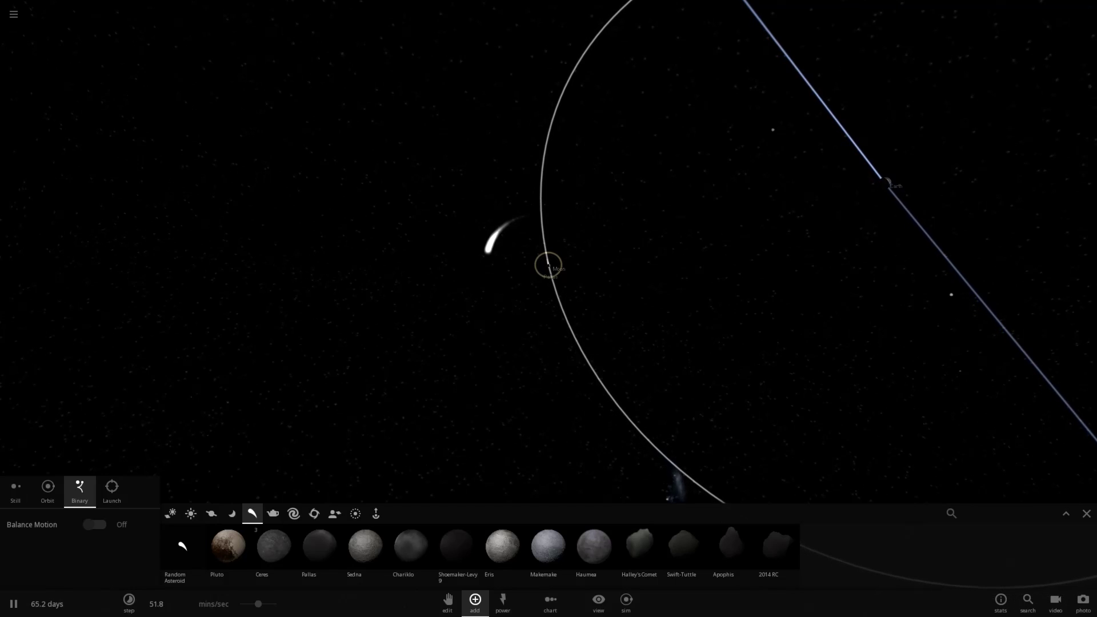
scroll(534, 230, "down", 3)
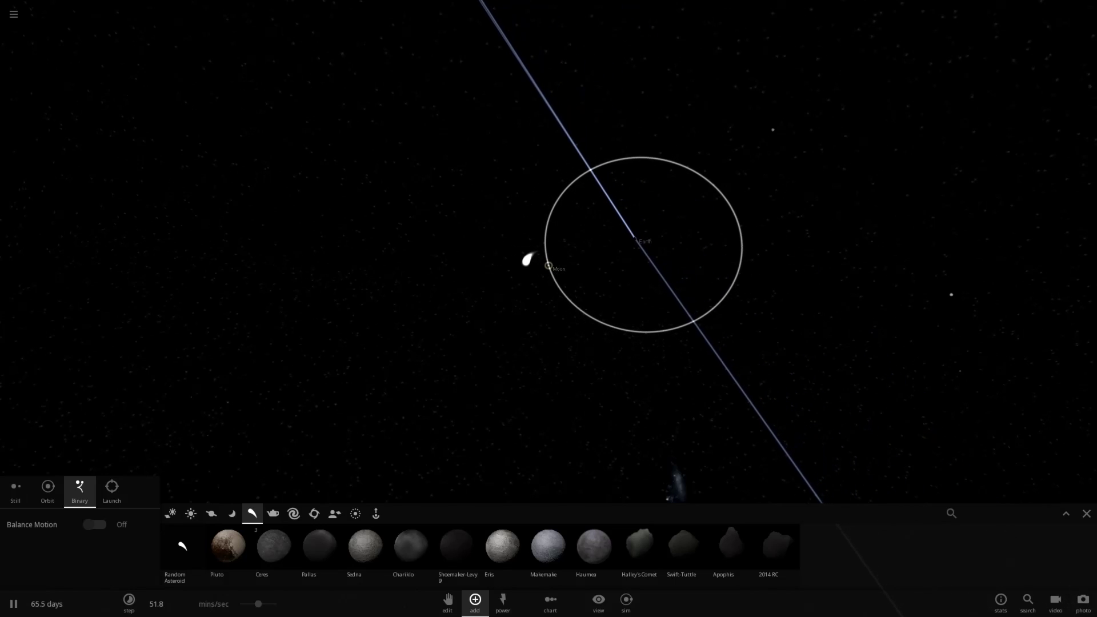
scroll(548, 265, "down", 10)
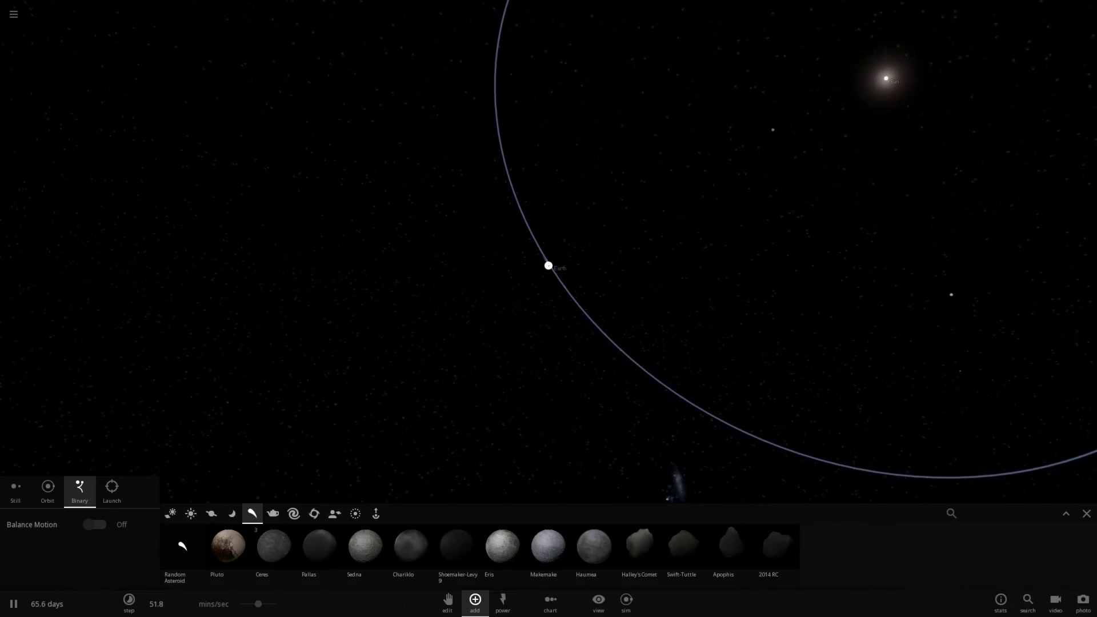
left_click_drag(497, 233, 604, 291)
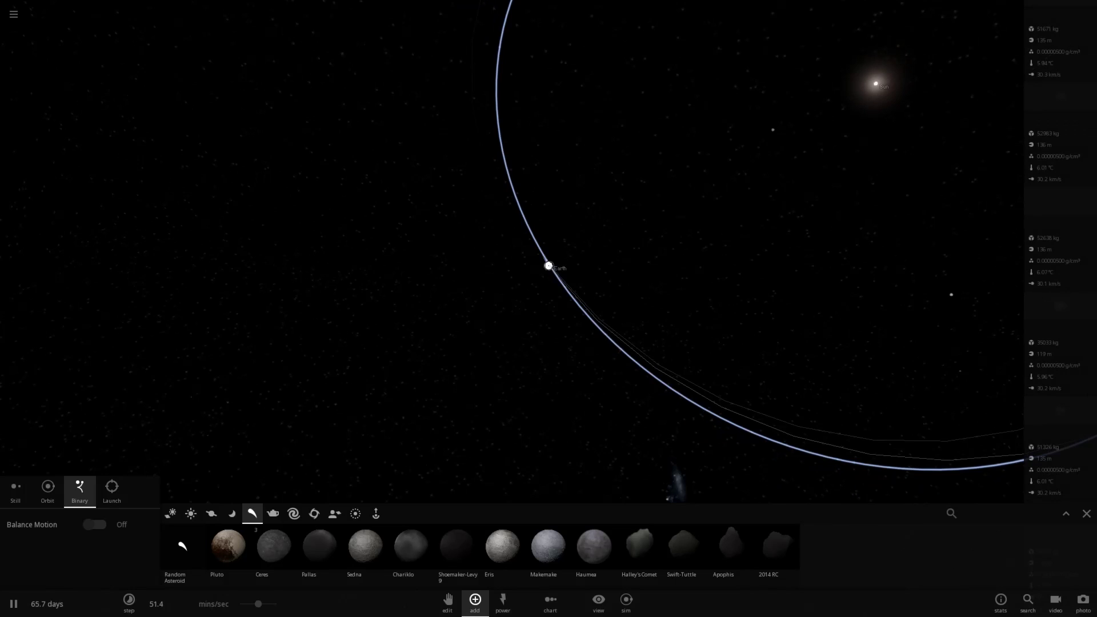
key("Delete")
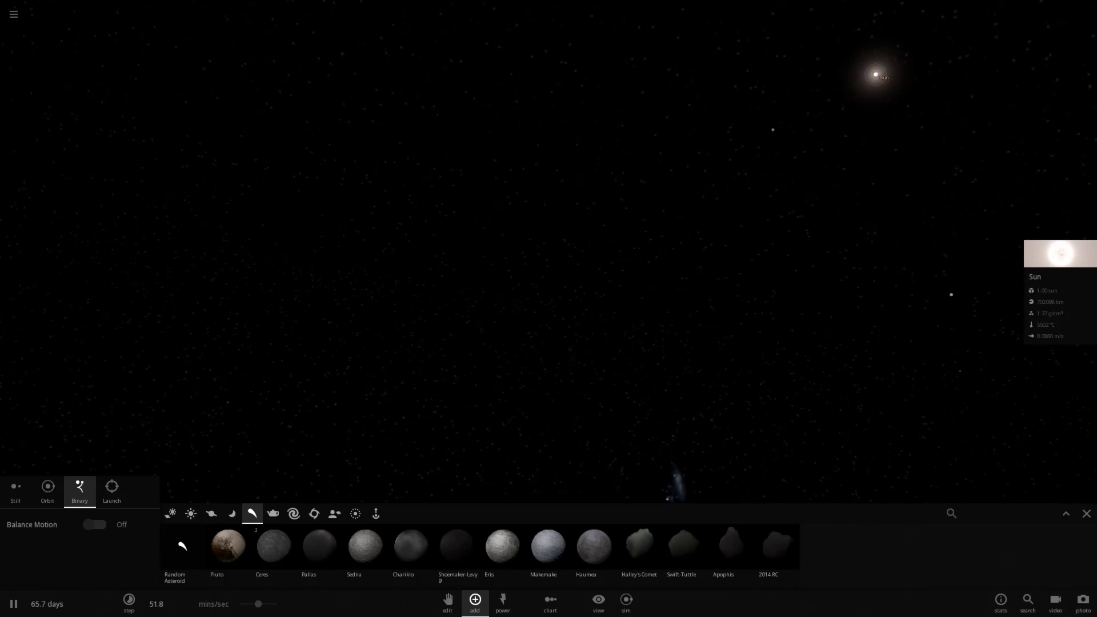
- Add a second Sun as a binary partner close to the existing Sun
left_click(211, 513)
left_click(190, 513)
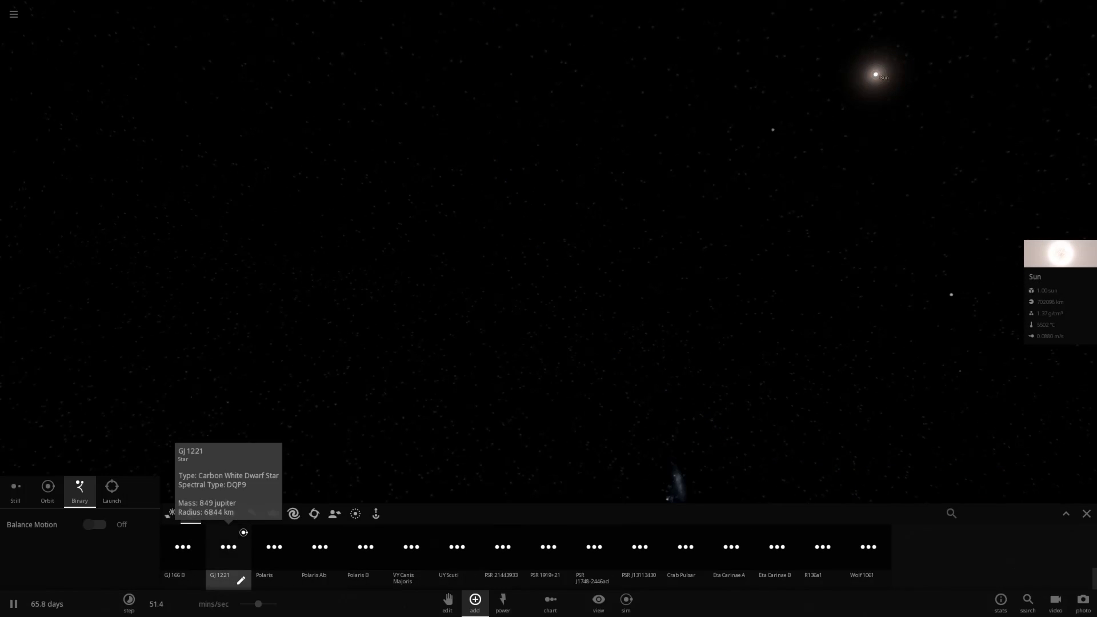
left_click(274, 546)
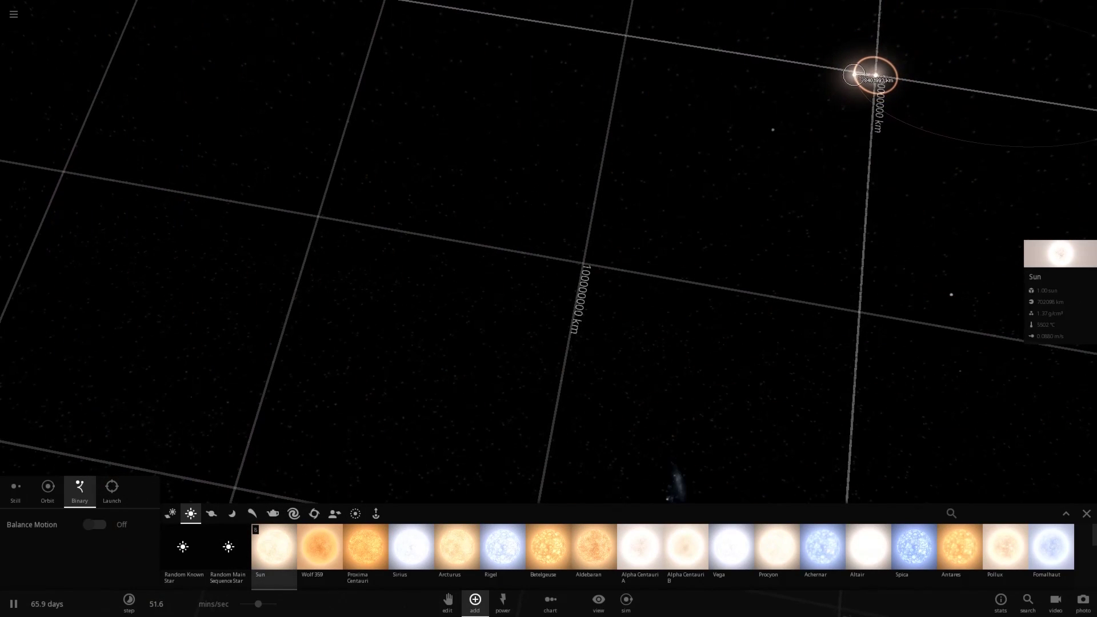
left_click(875, 75)
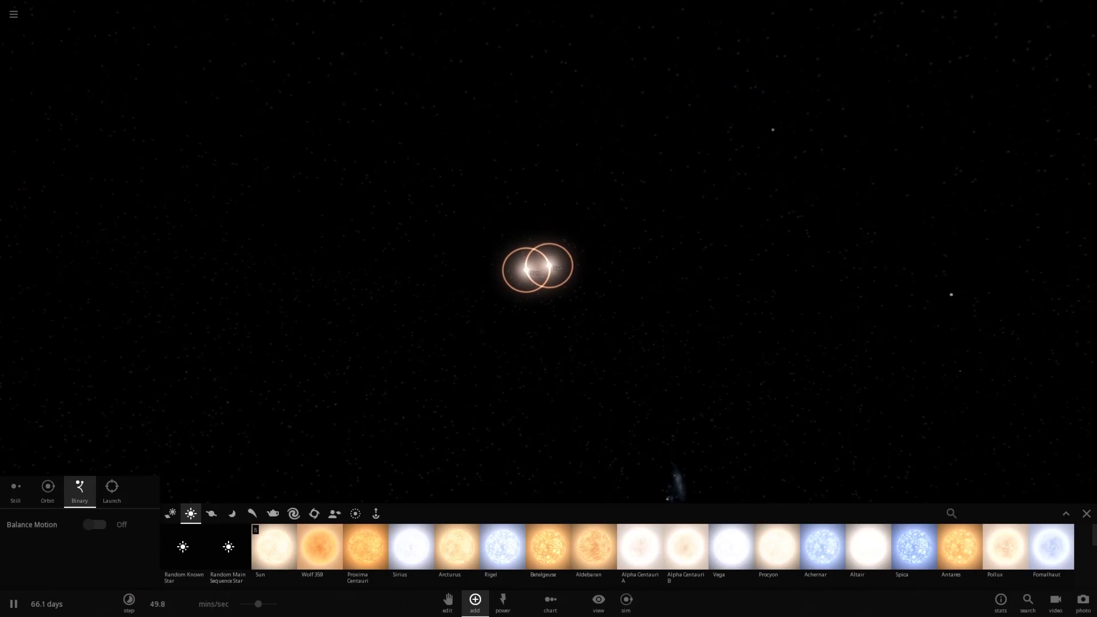
- Place Jupiter far out from the two Suns in binary mode and speed up the simulation to about 4 days per second
left_click(211, 513)
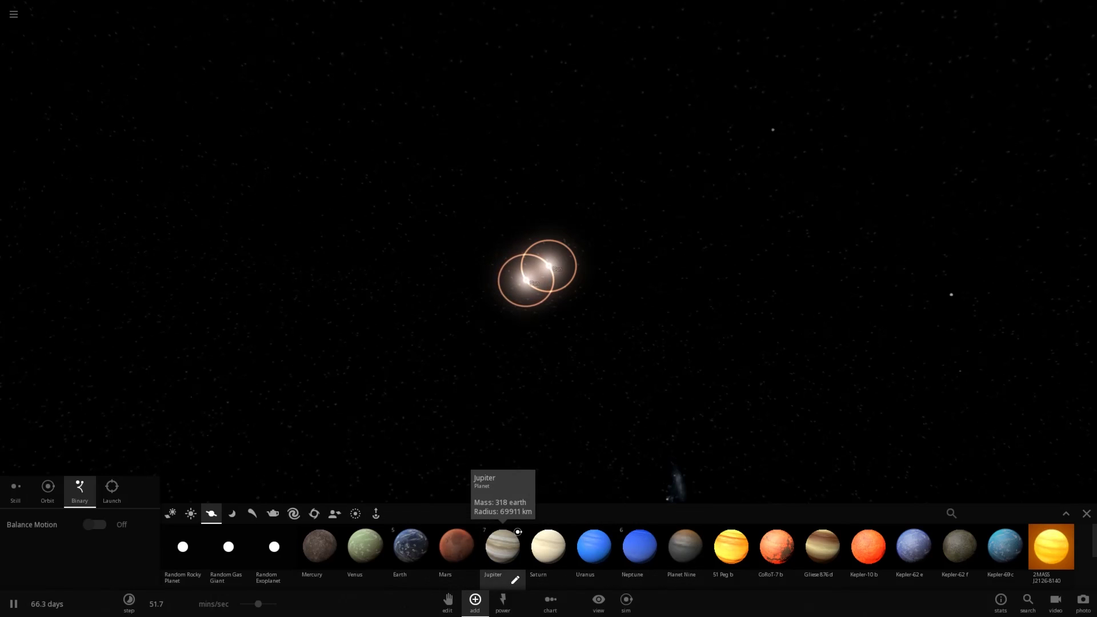
left_click(502, 546)
scroll(201, 273, "down", 2)
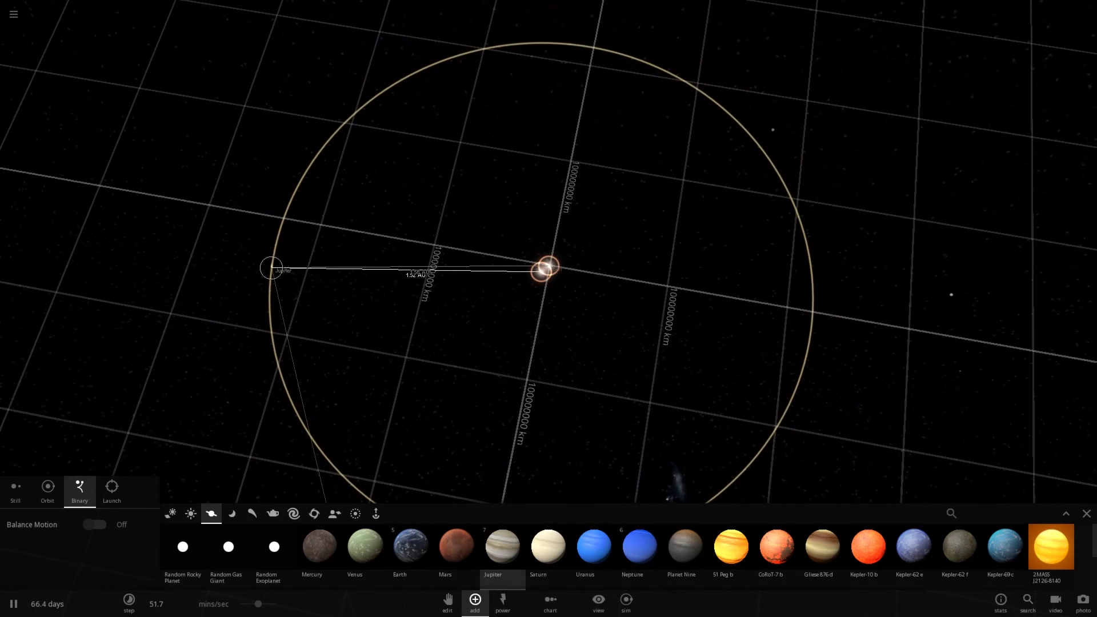
scroll(200, 279, "down", 4)
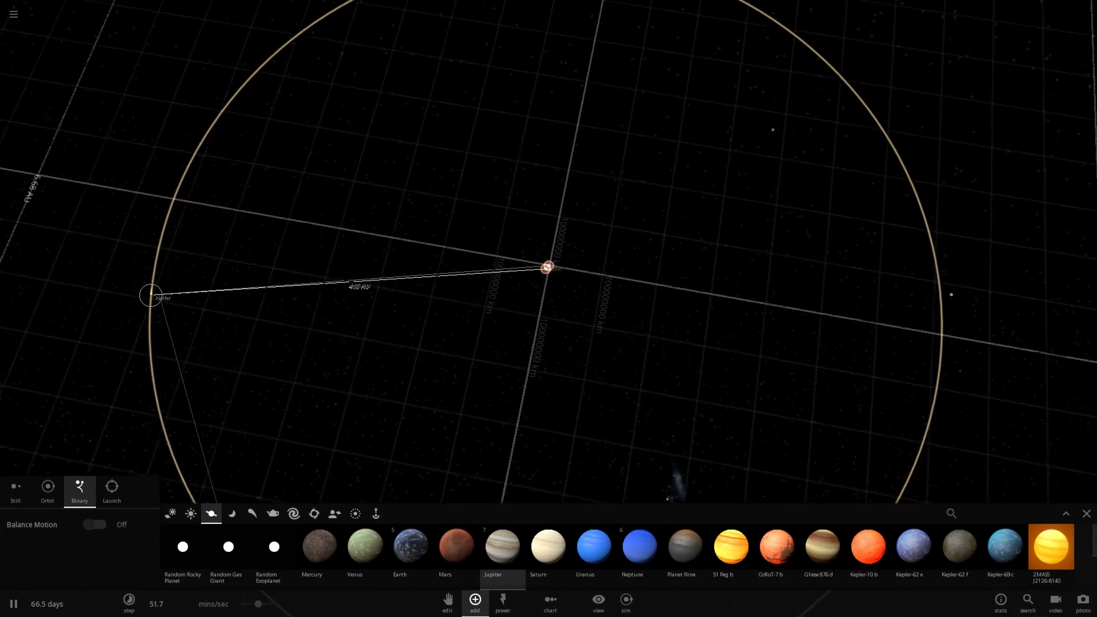
left_click(188, 292)
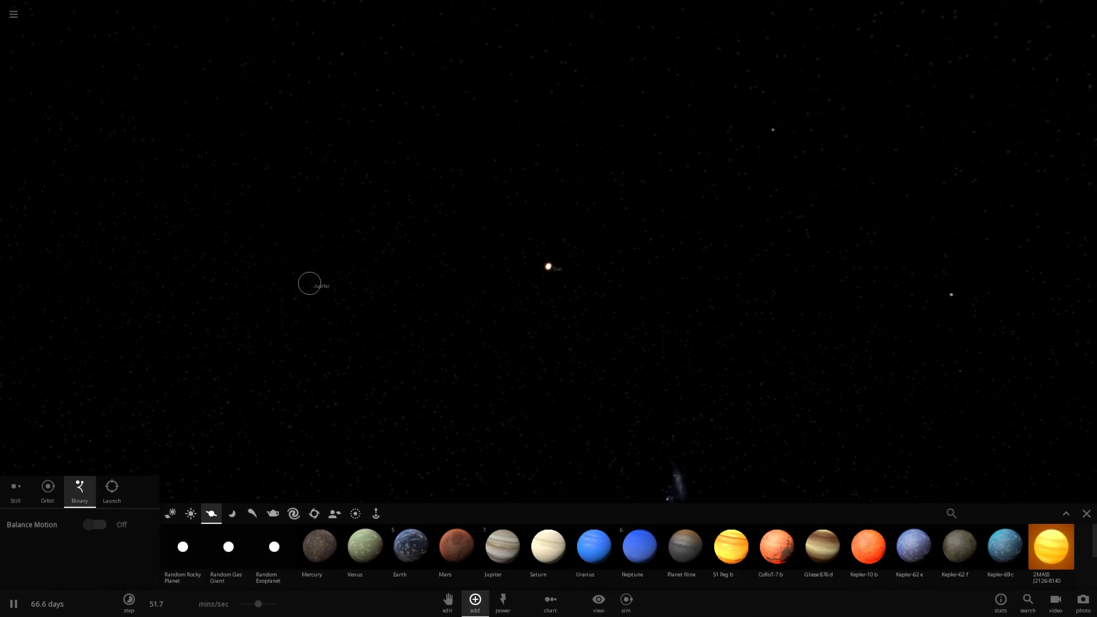
left_click(309, 283)
left_click_drag(259, 604, 277, 604)
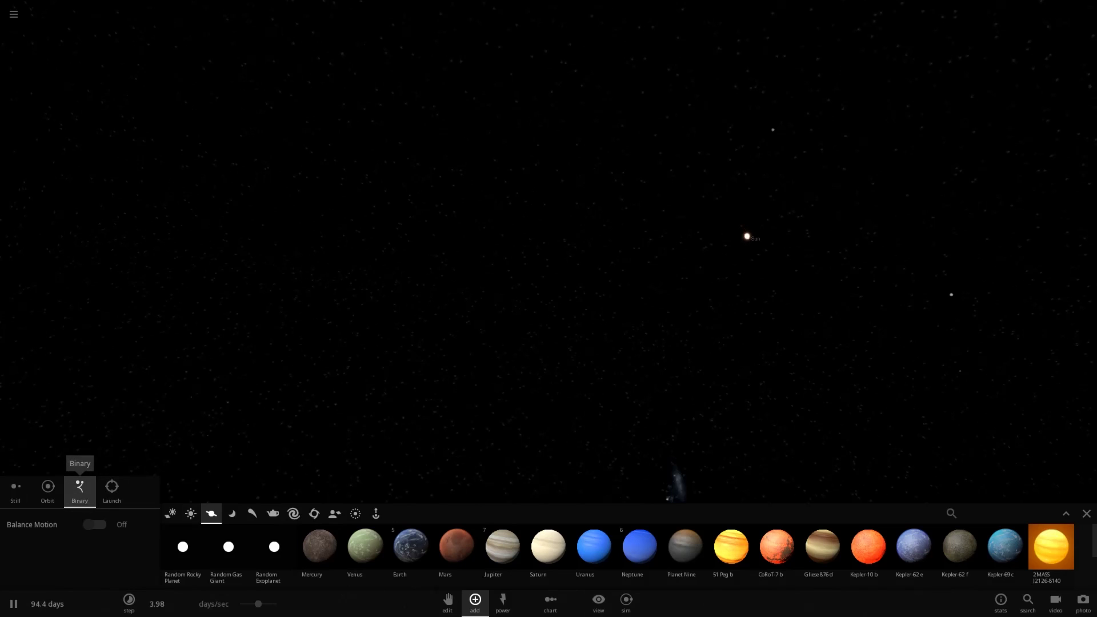
- Place Jupiter in a regular orbit around the Suns at a distance of about 8.8 AU
left_click(48, 486)
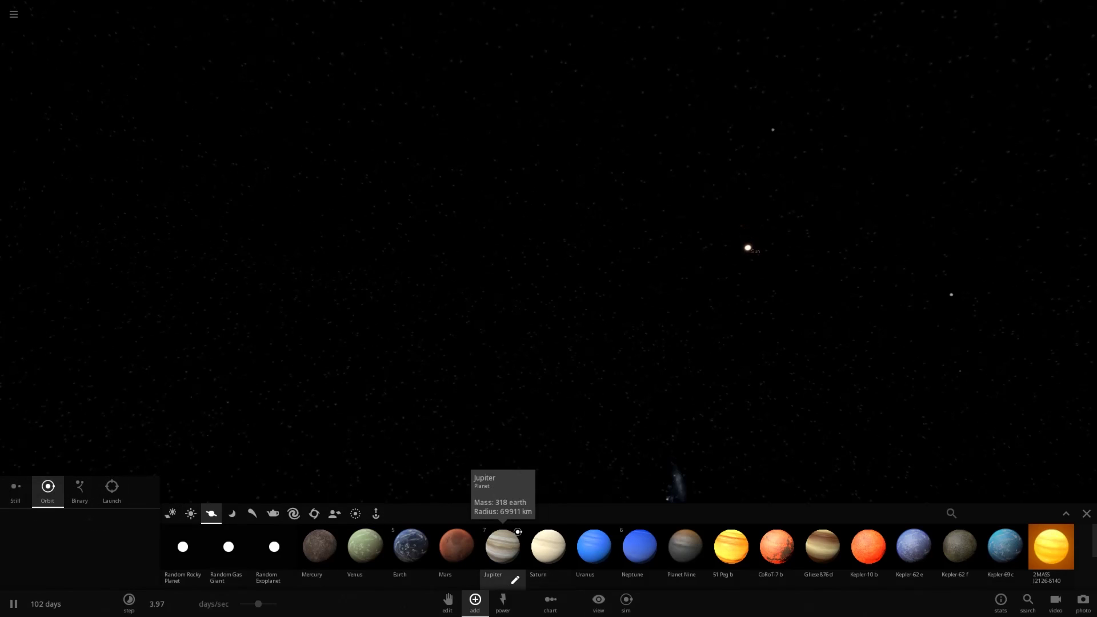
left_click(501, 546)
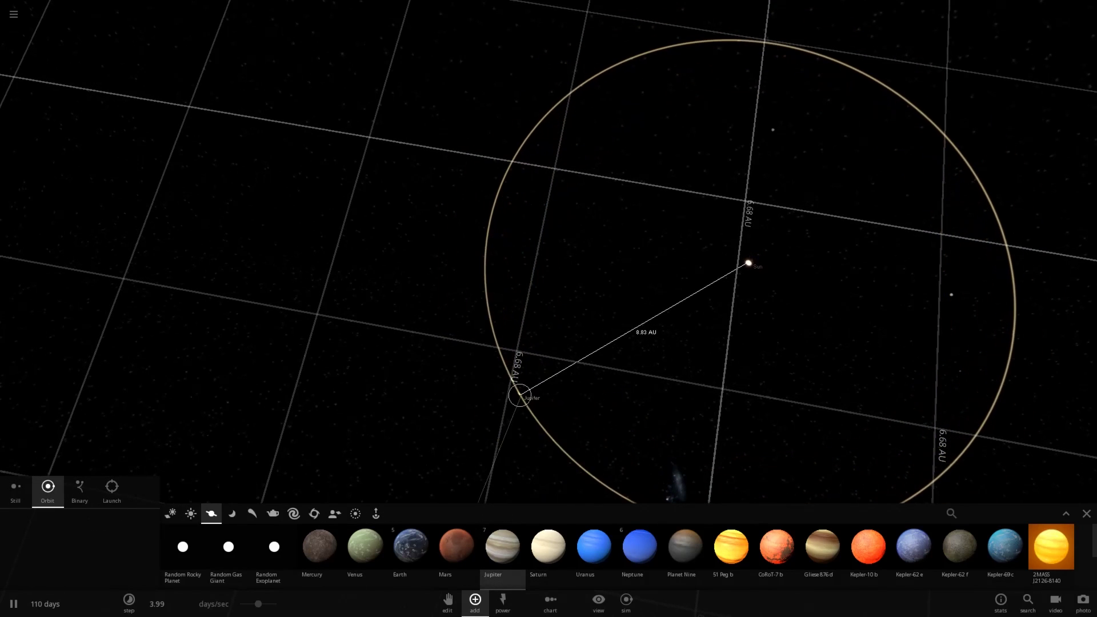
left_click(517, 393)
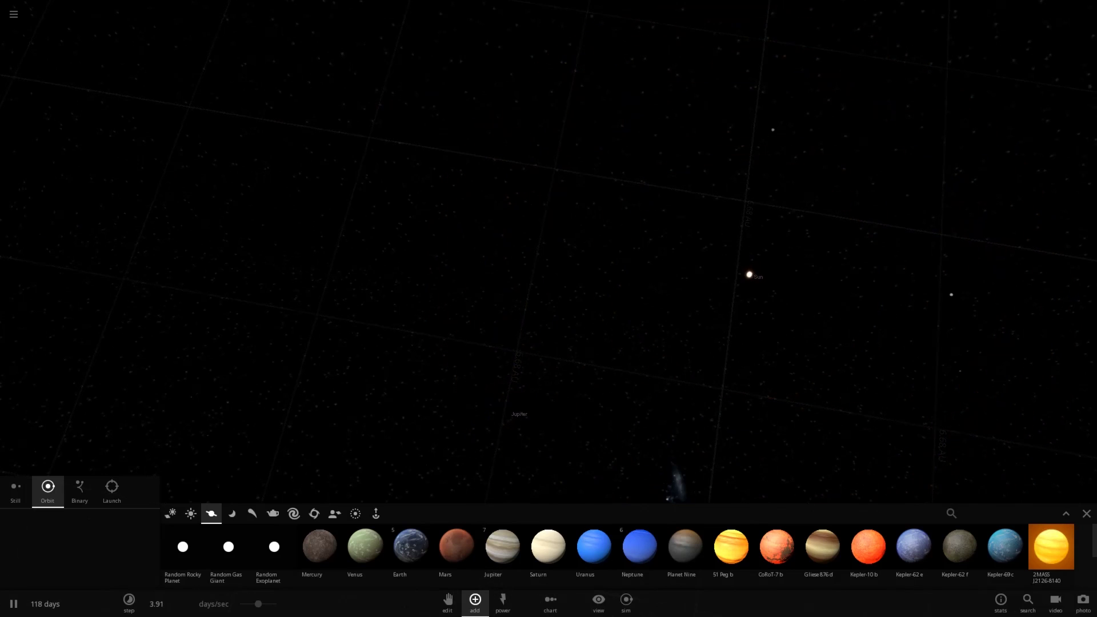
- Centre the view on the two Suns, then place another Jupiter in a much closer orbit around them at about 1.6 AU
left_click(498, 430)
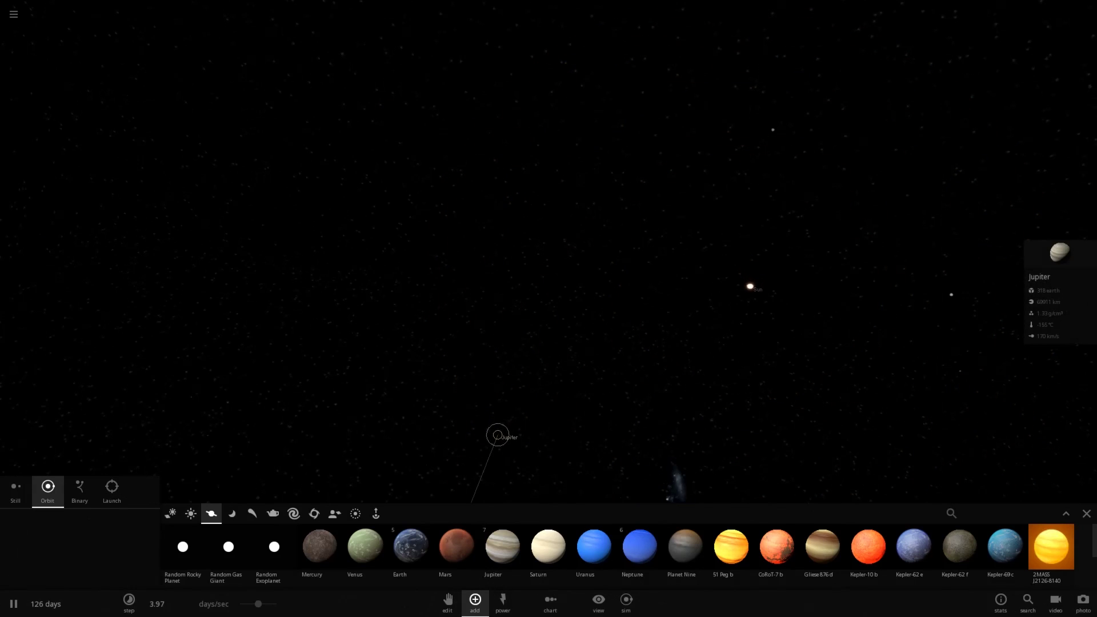
double_click(750, 292)
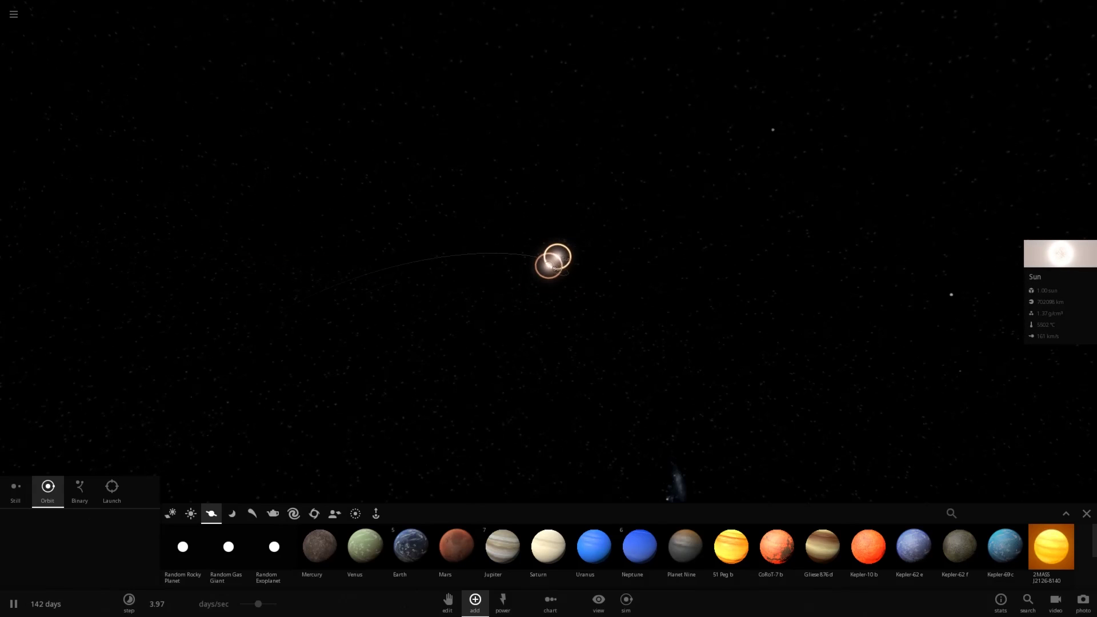
left_click(518, 531)
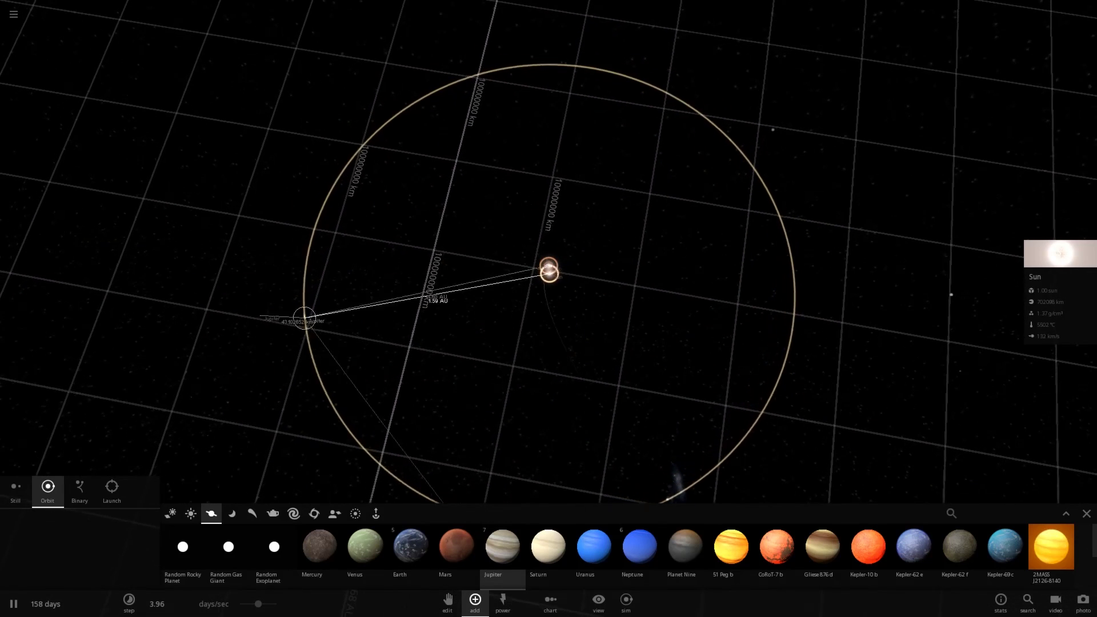
left_click(260, 276)
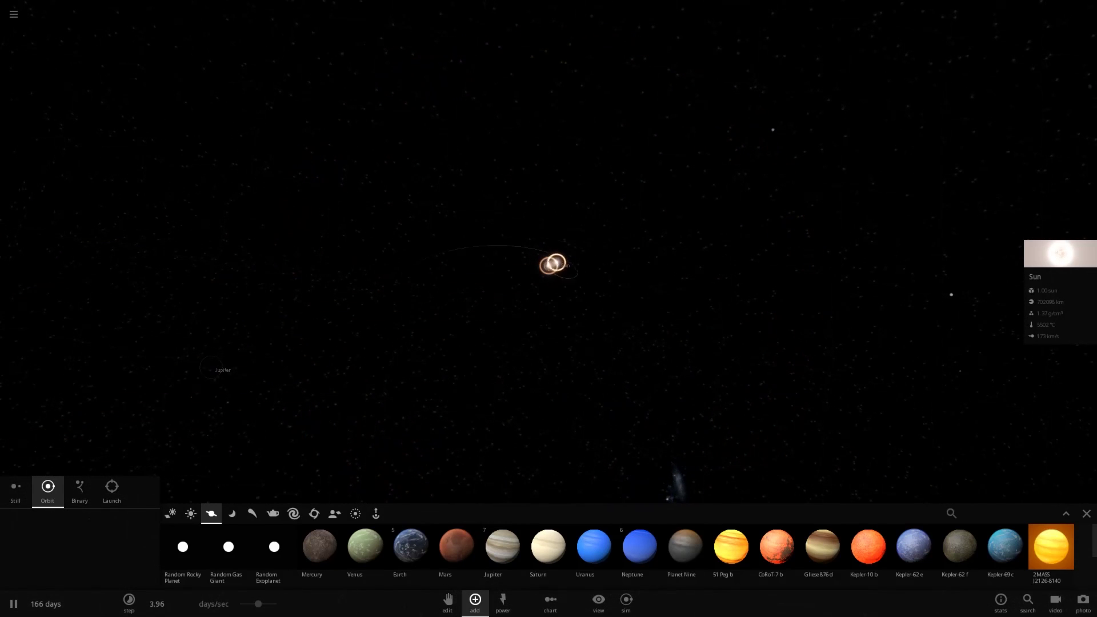
left_click(153, 424)
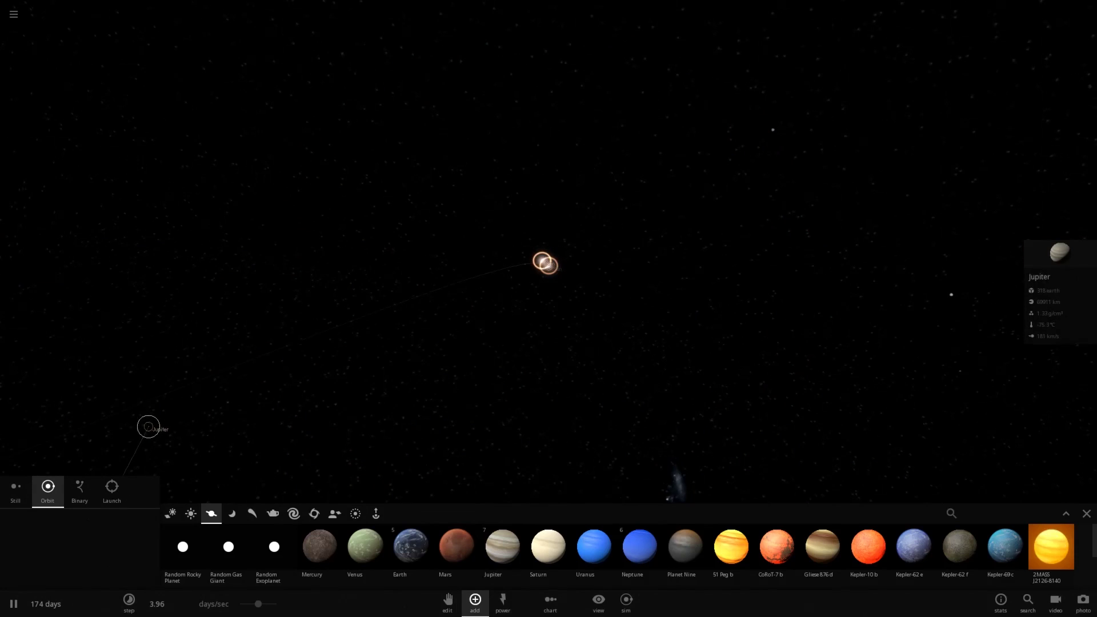
key("Escape")
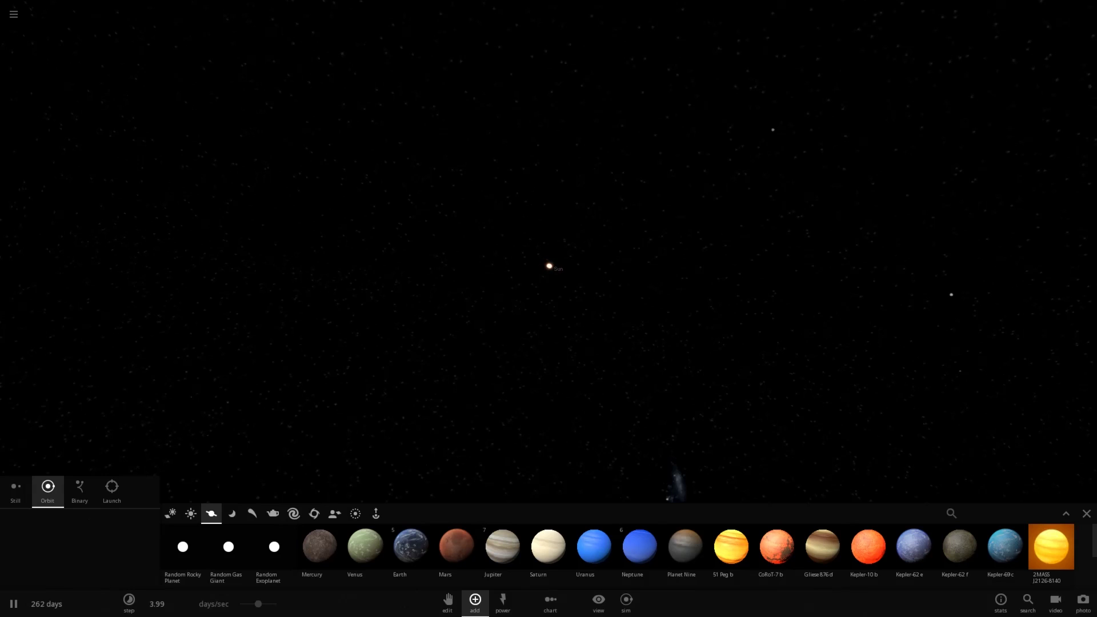
- Add Saturn in a regular orbit around the two Suns at a distance of about 12.4 AU
scroll(548, 547, "down", 2)
scroll(549, 547, "up", 2)
left_click(548, 546)
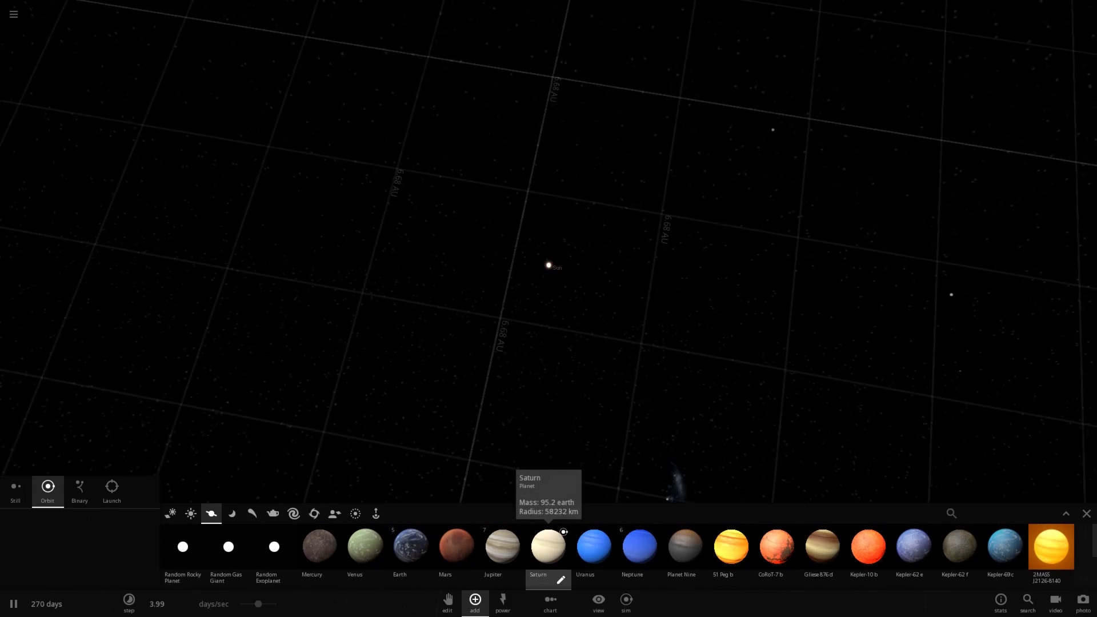
scroll(240, 255, "down", 5)
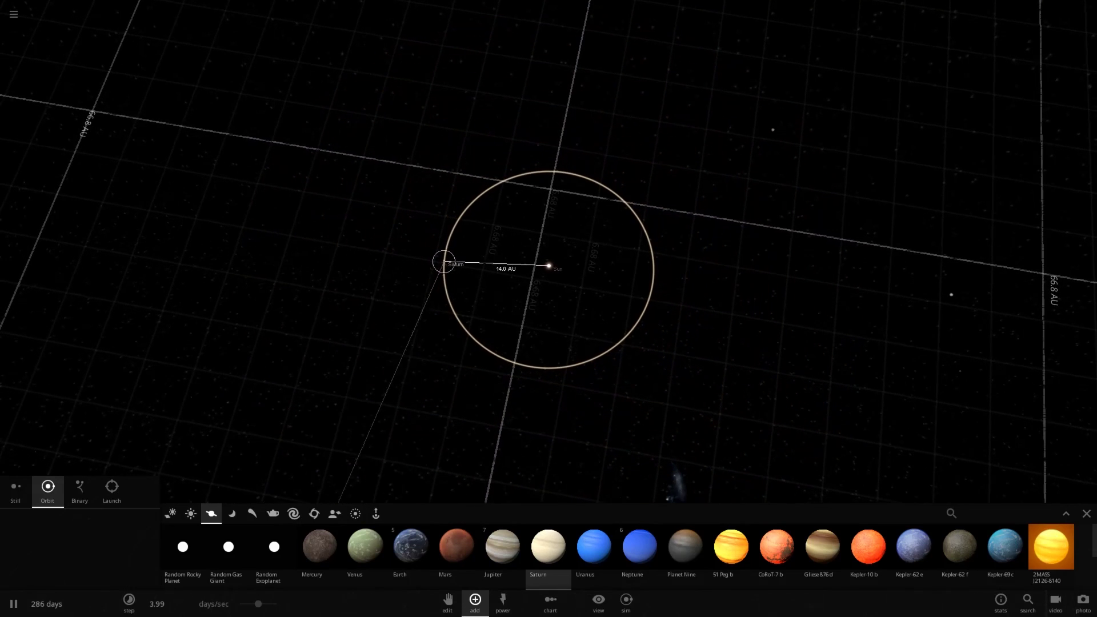
left_click(458, 262)
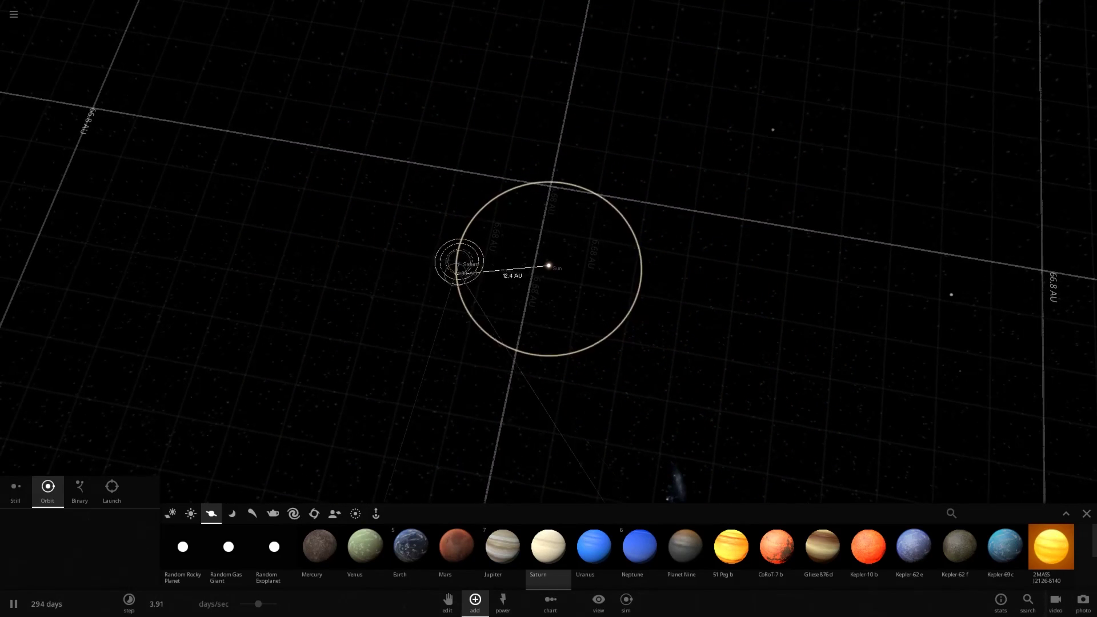
- Select Saturn and speed up the simulation to about 3.5 months per second to follow its motion
scroll(458, 263, "down", 4)
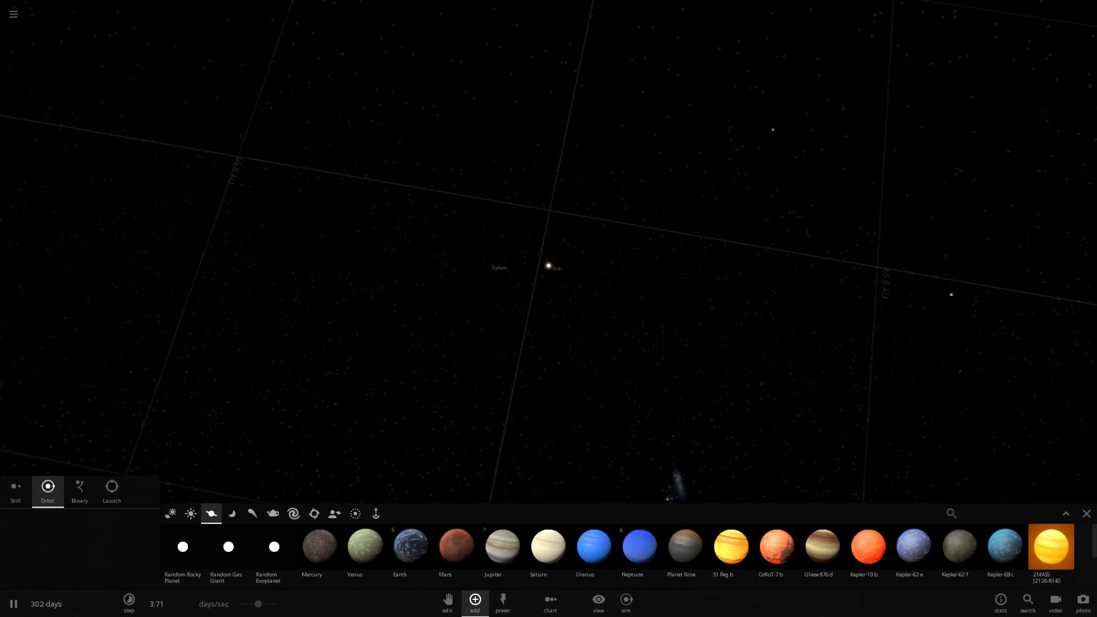
left_click(487, 265)
scroll(487, 265, "up", 5)
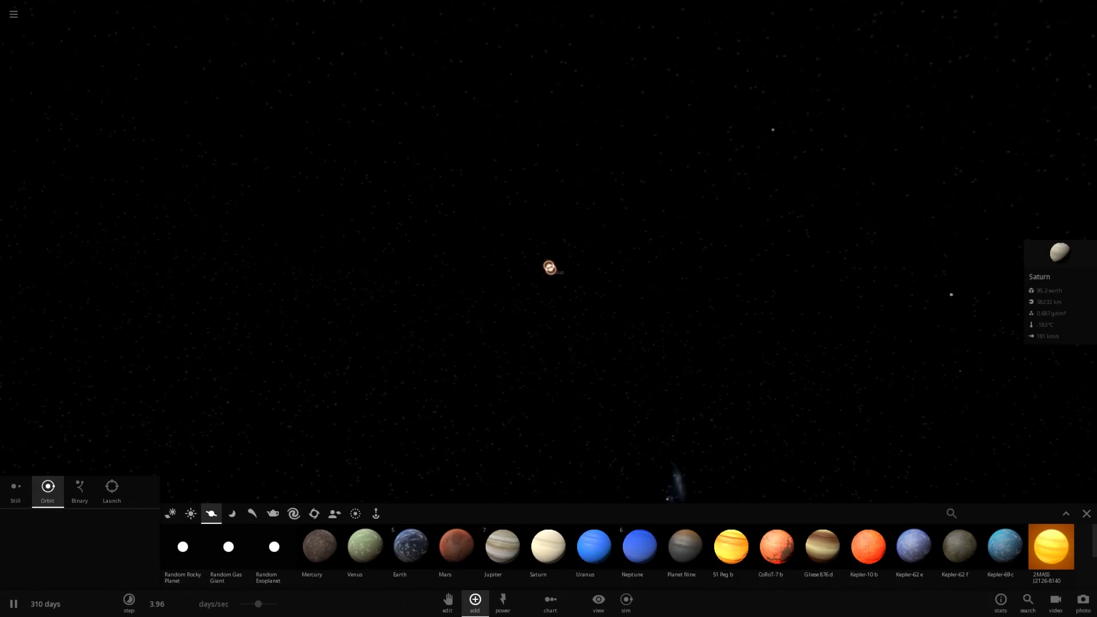
left_click_drag(258, 604, 276, 604)
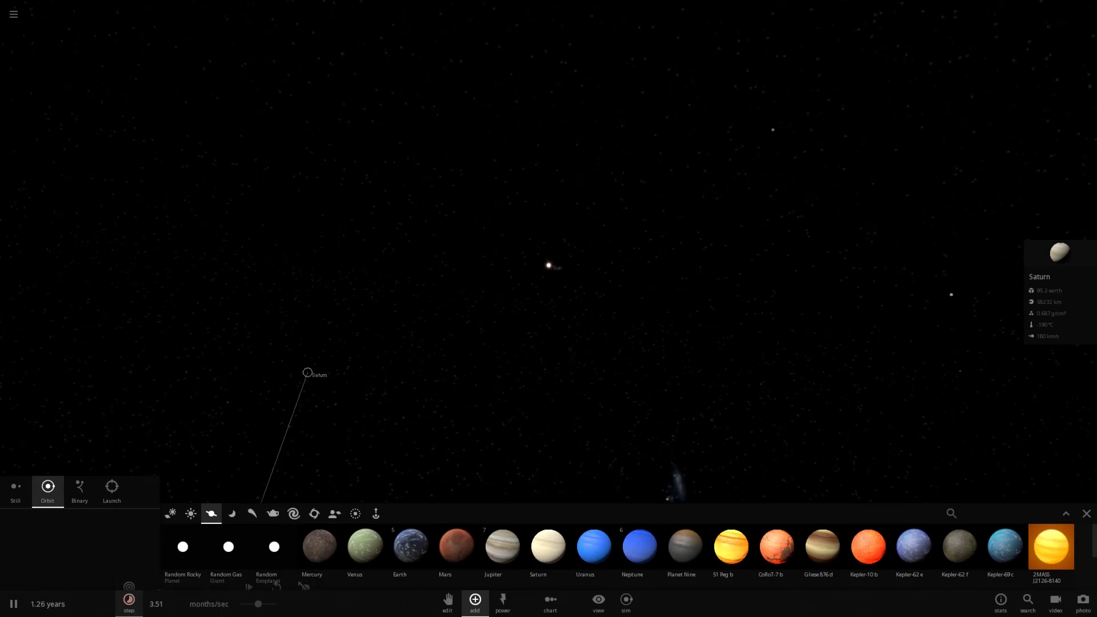